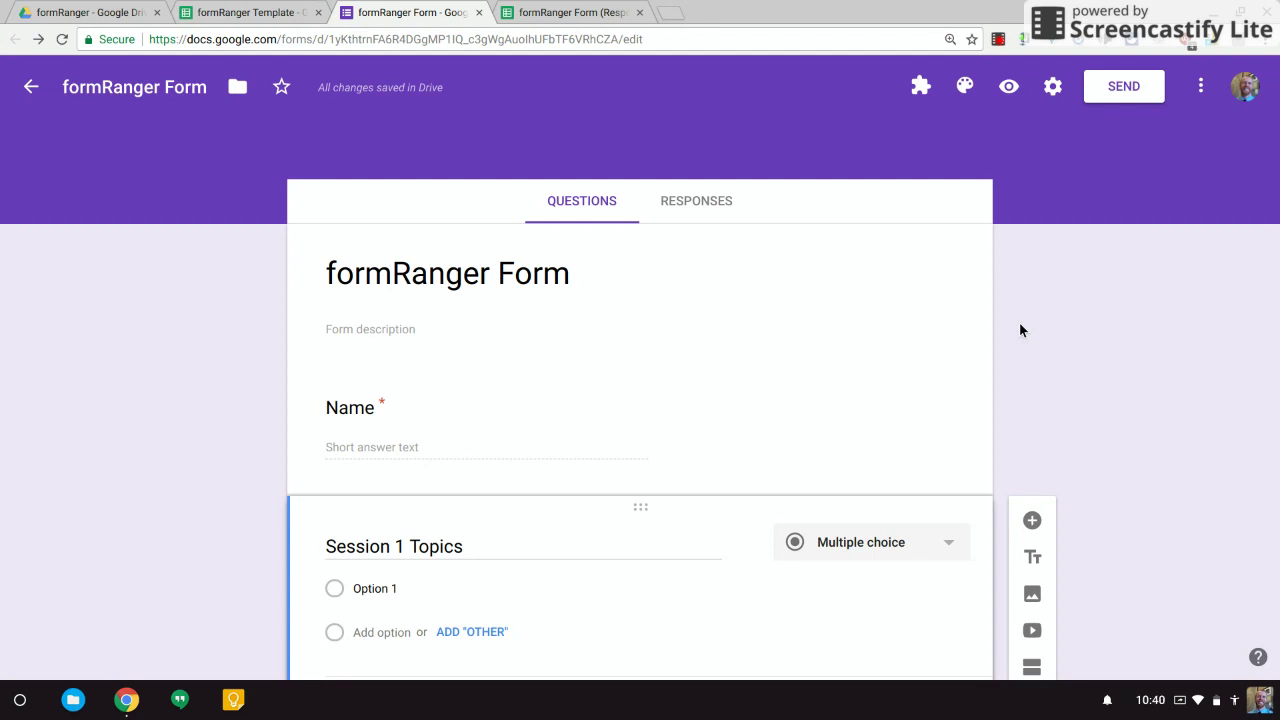
- Review the form's Name and Session 1 Topics questions and the Session 1 Choices sheet in the formRanger Template spreadsheet
click(403, 591)
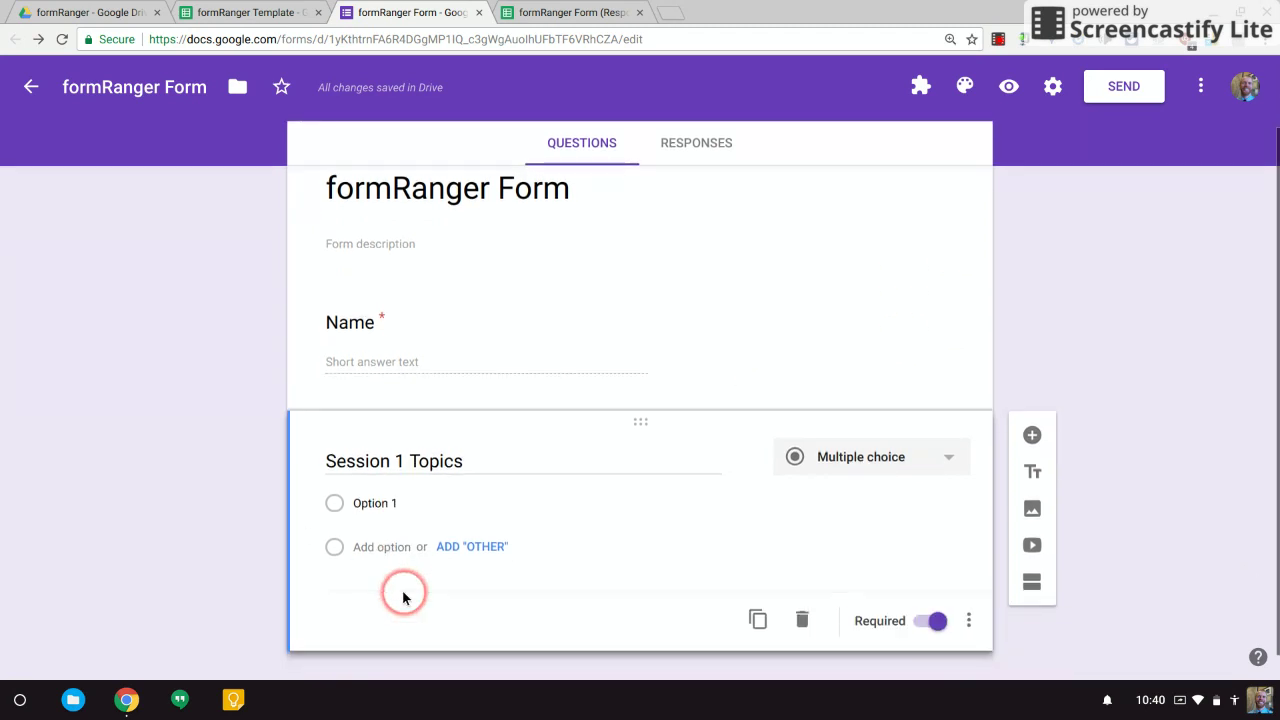
scroll(403, 597, up, 1)
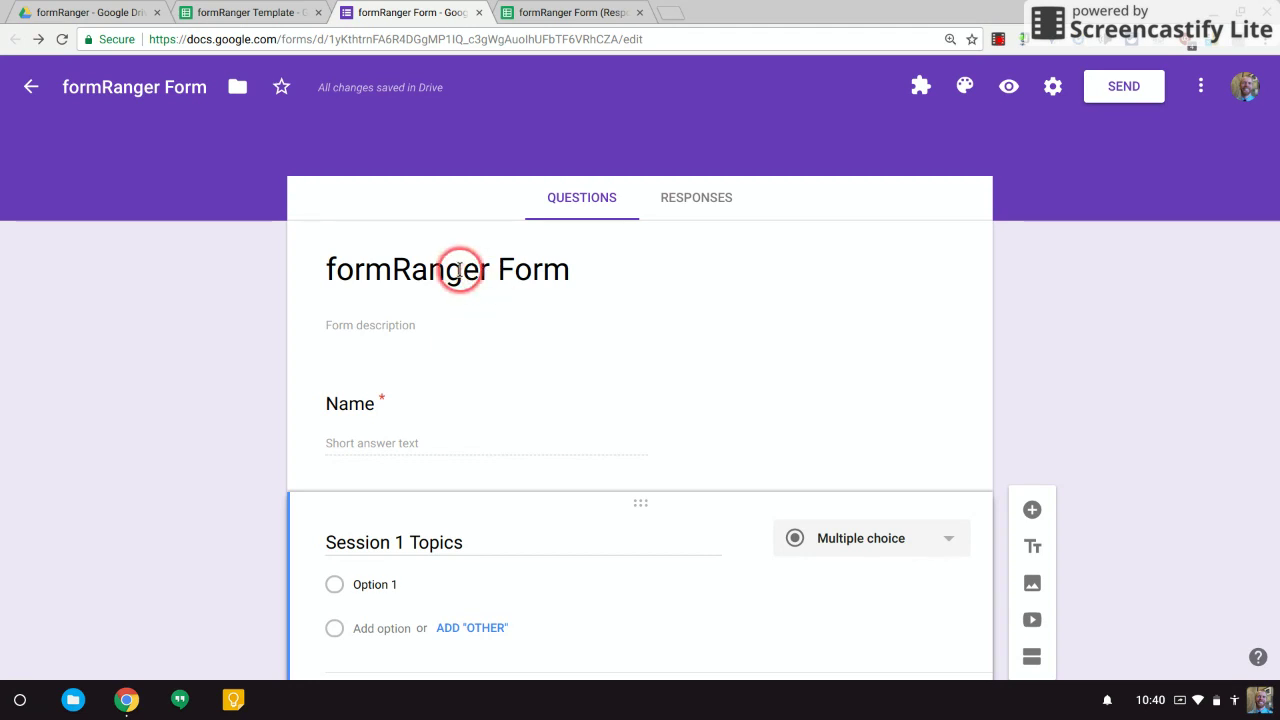
scroll(457, 271, down, 1)
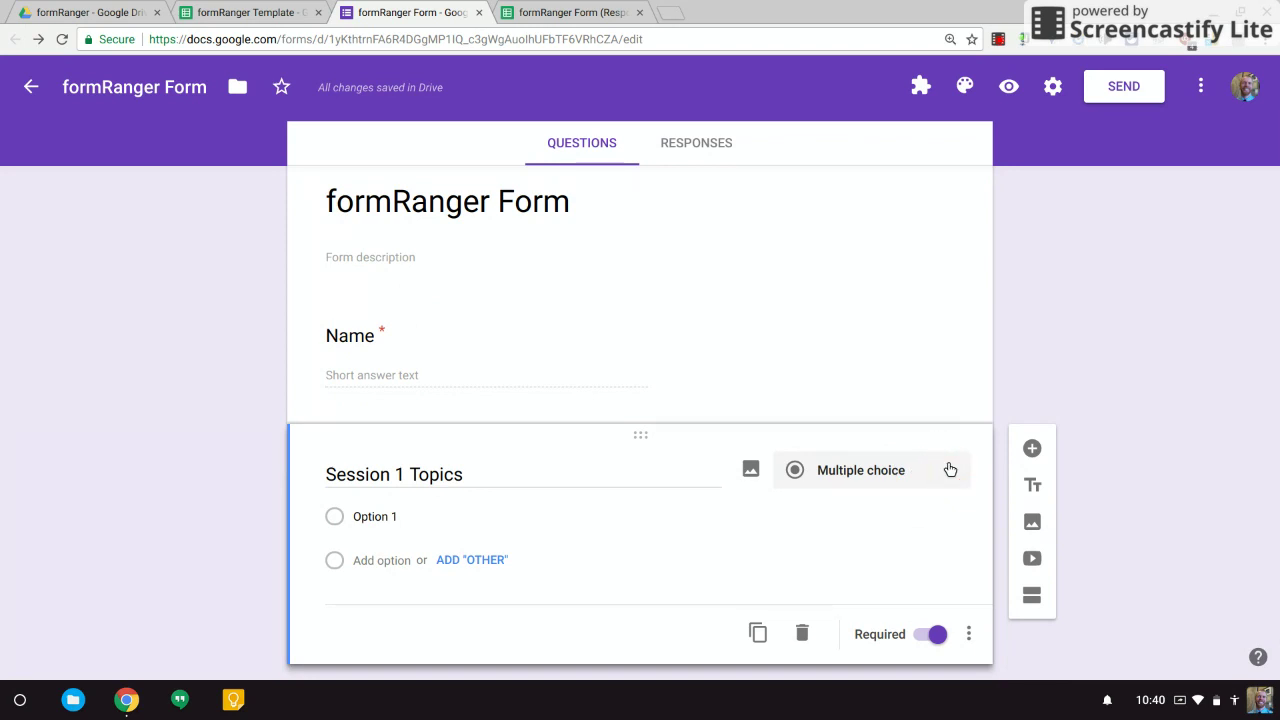
click(247, 8)
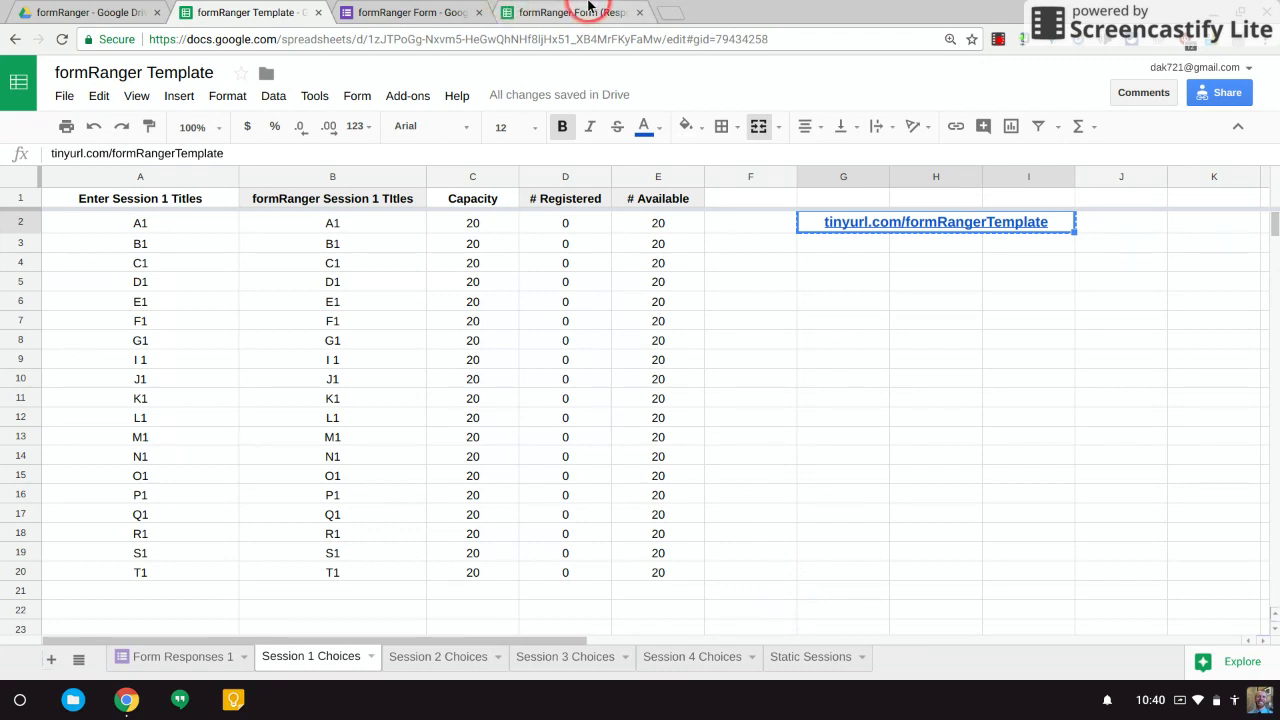
click(410, 12)
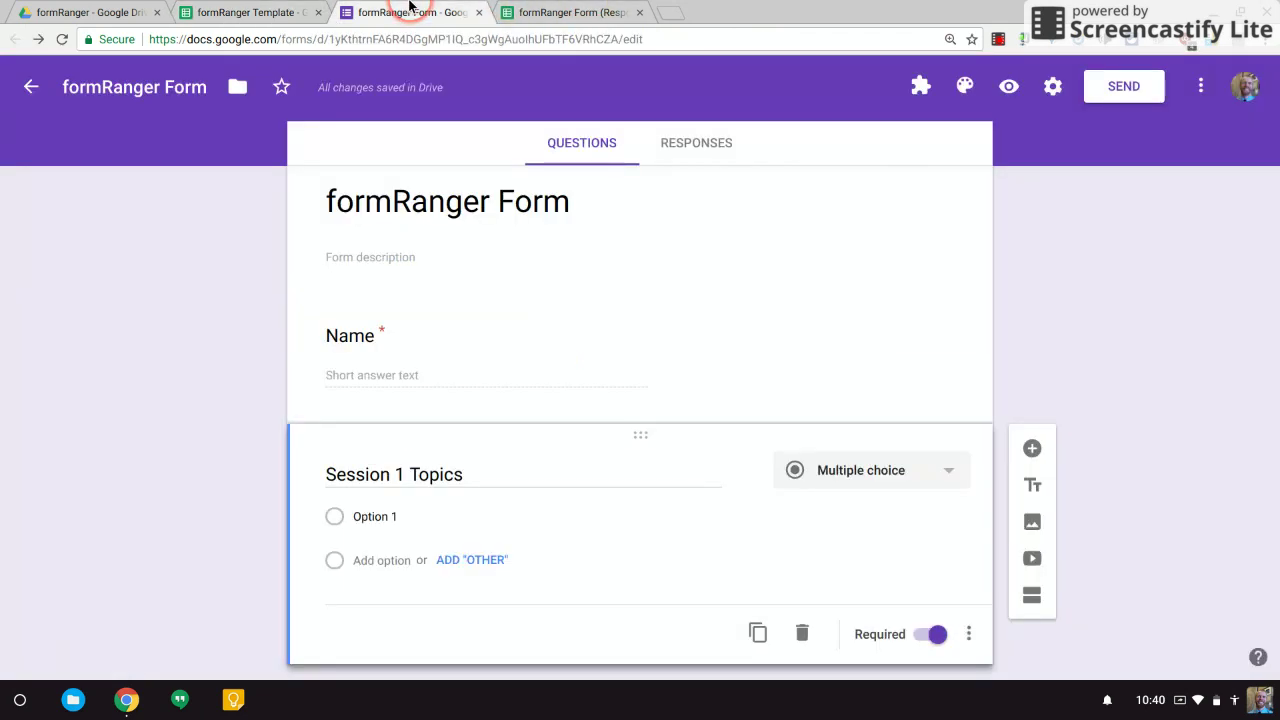
- Go from the form's responses to the formRanger Form (Responses) spreadsheet and add a new sheet named Choices
click(688, 136)
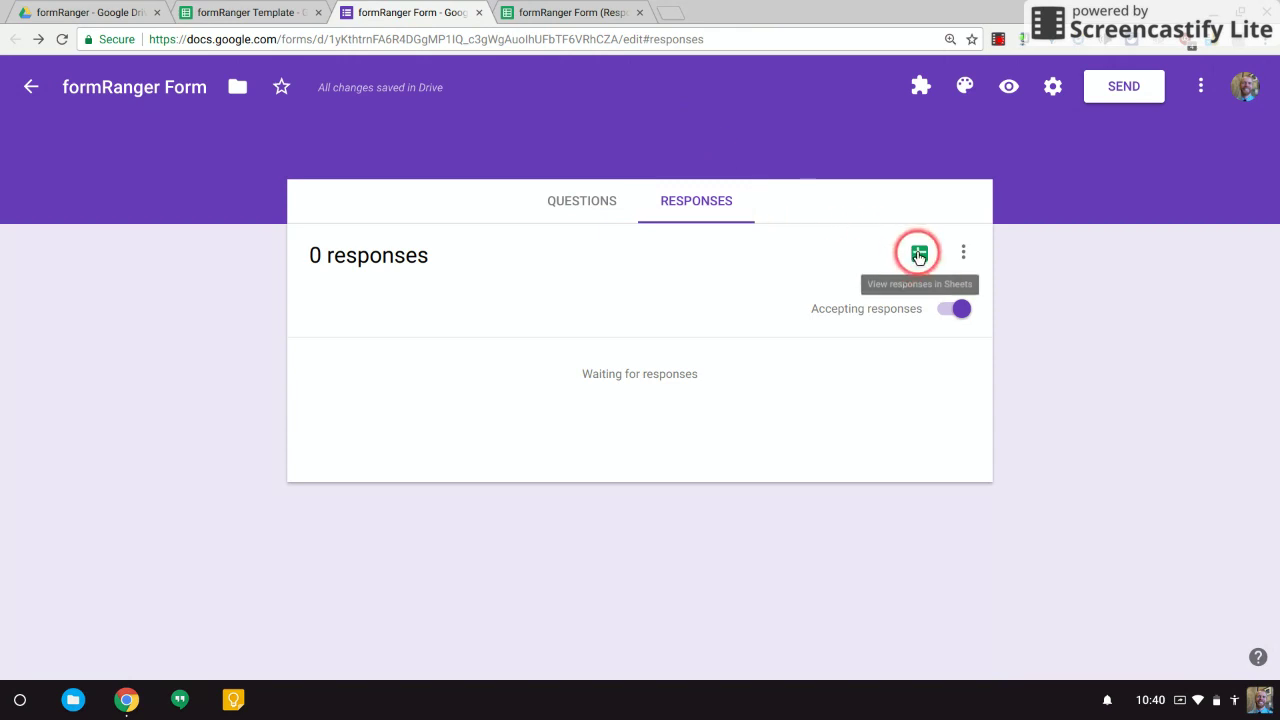
click(578, 10)
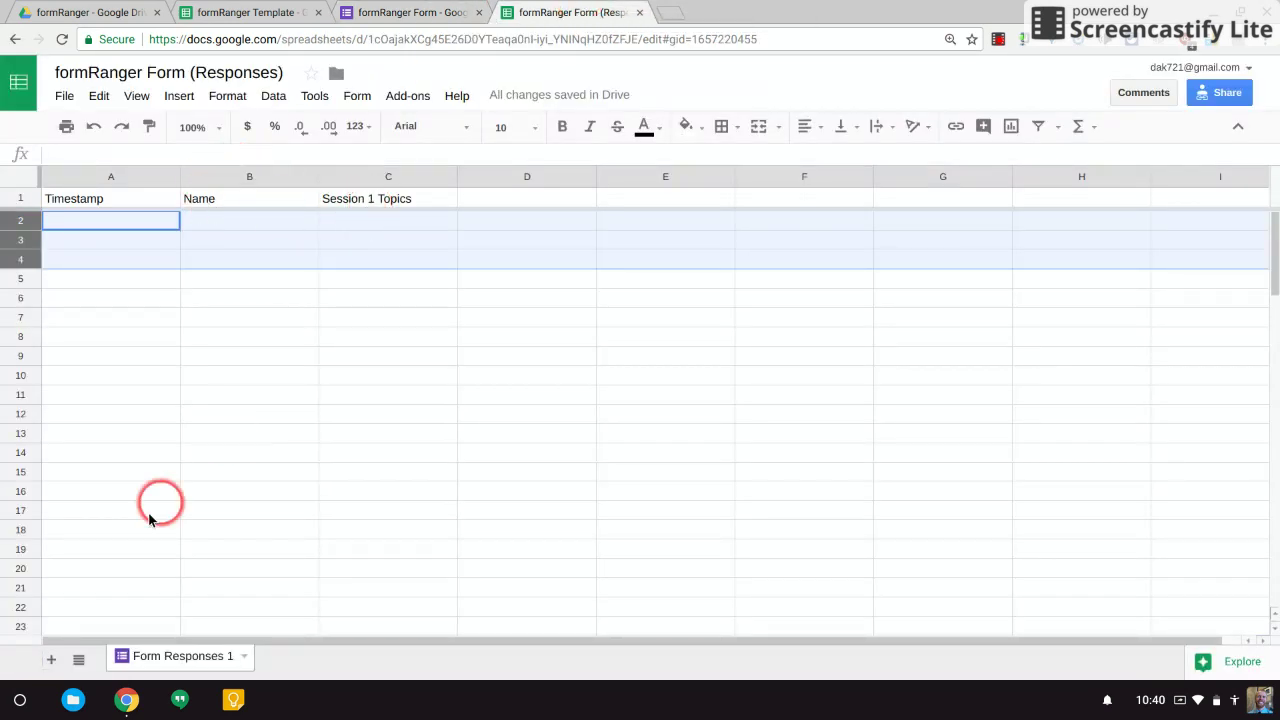
click(50, 662)
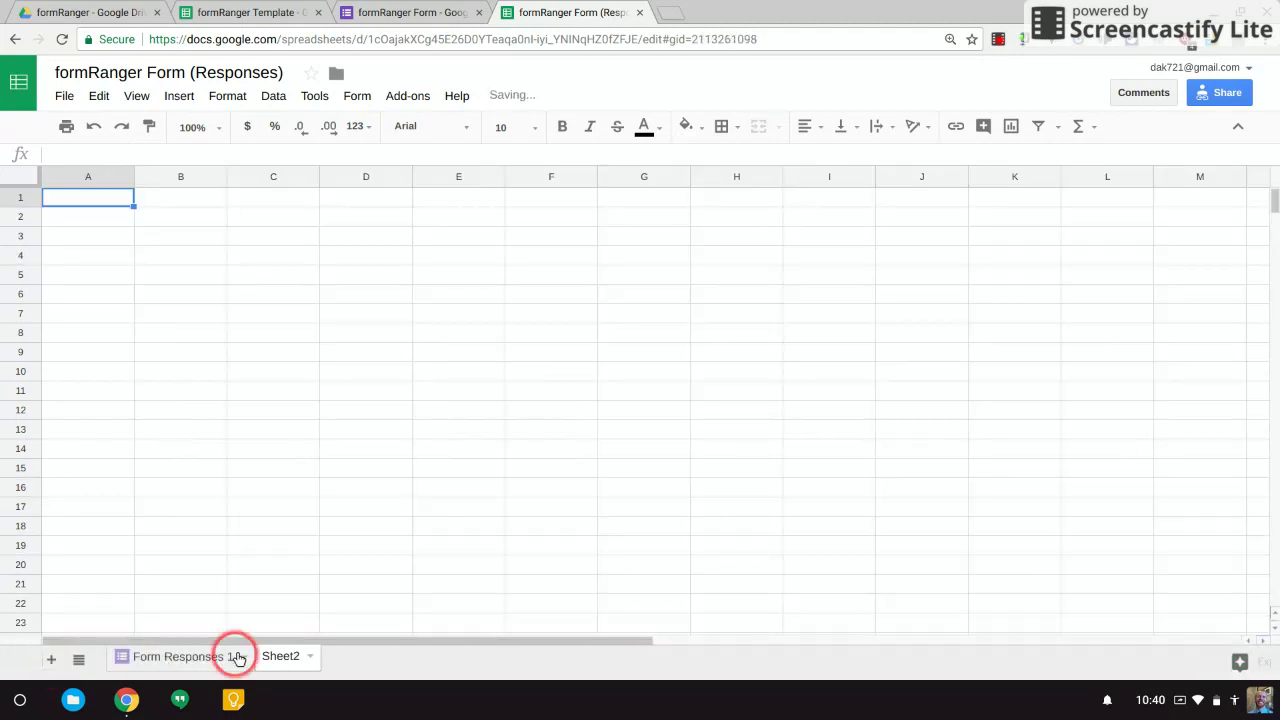
double_click(271, 656)
text(CHodie)
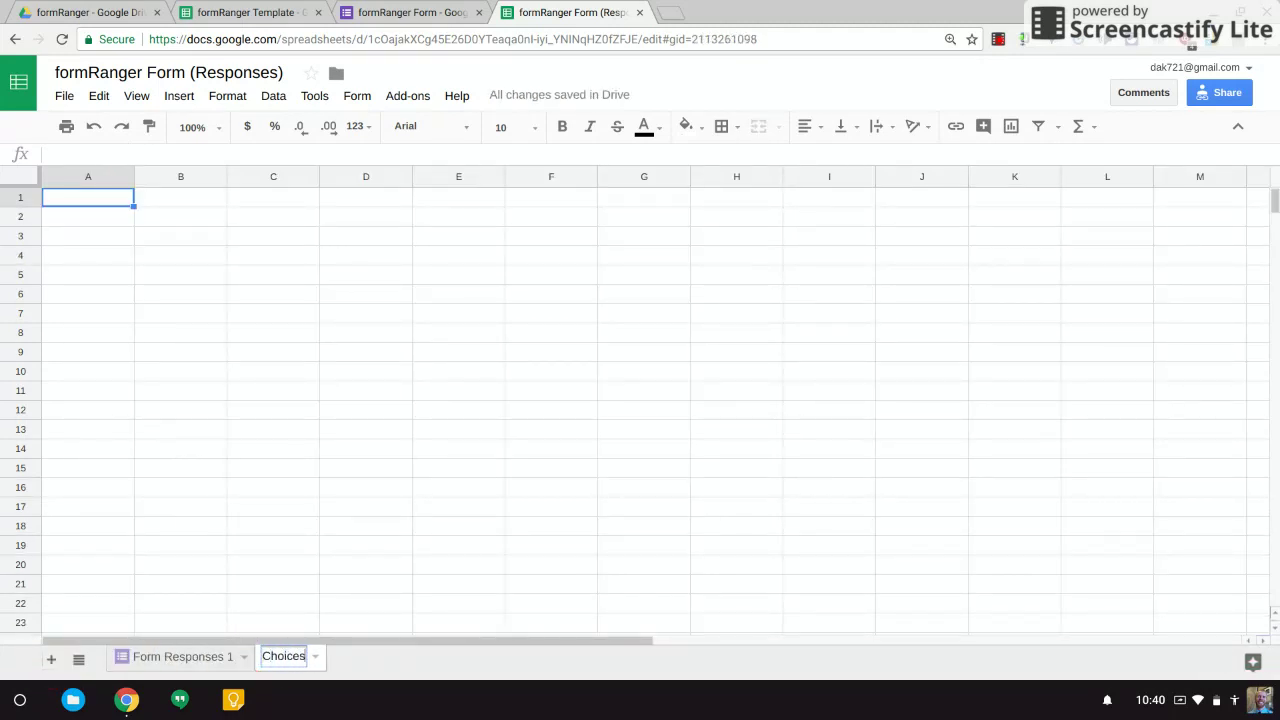
- Enter the header Sessions in A1 of Choices and list Google Docs 101, Google Slides 101 and Google Sites 101 below it
click(95, 205)
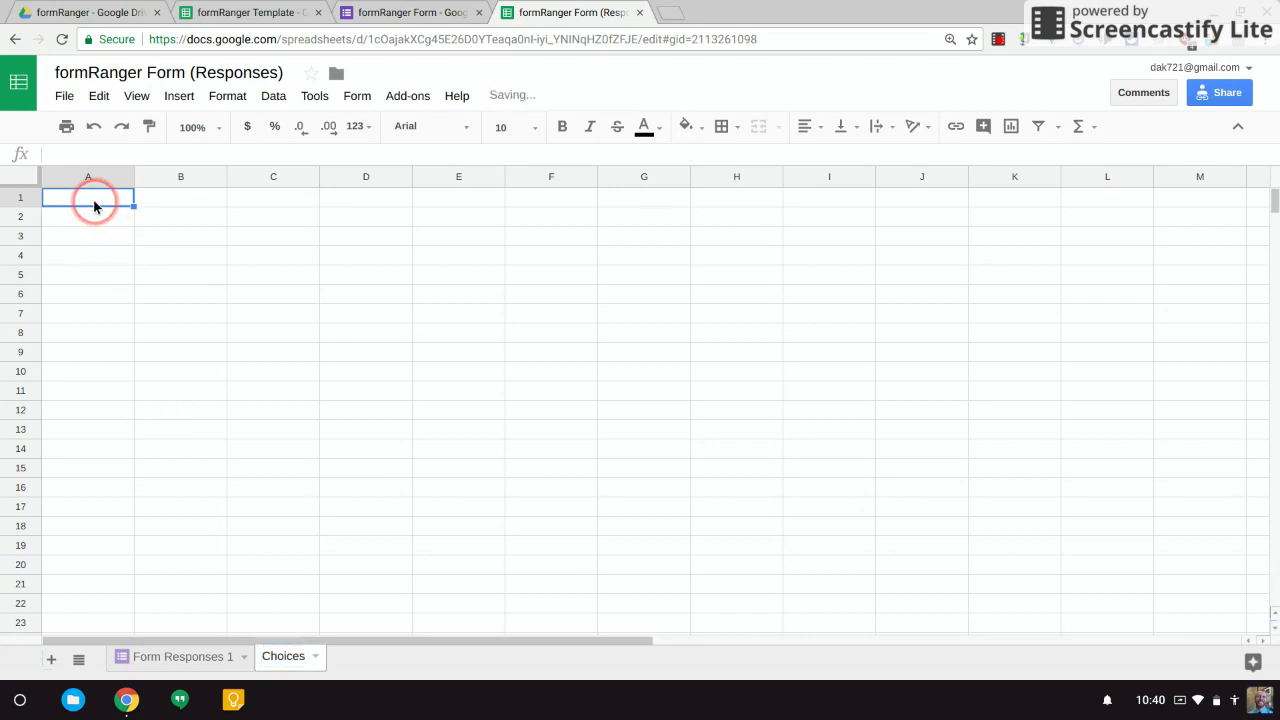
text(Sessions)
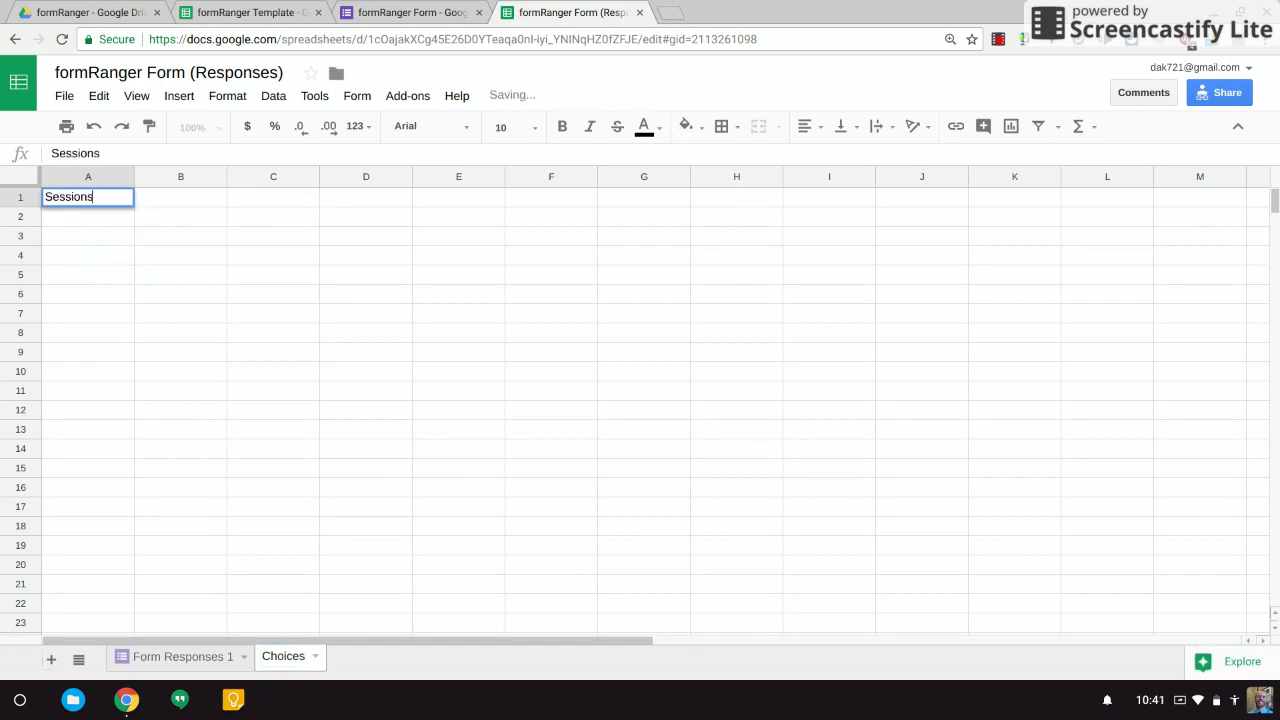
key(Return)
text(Google D)
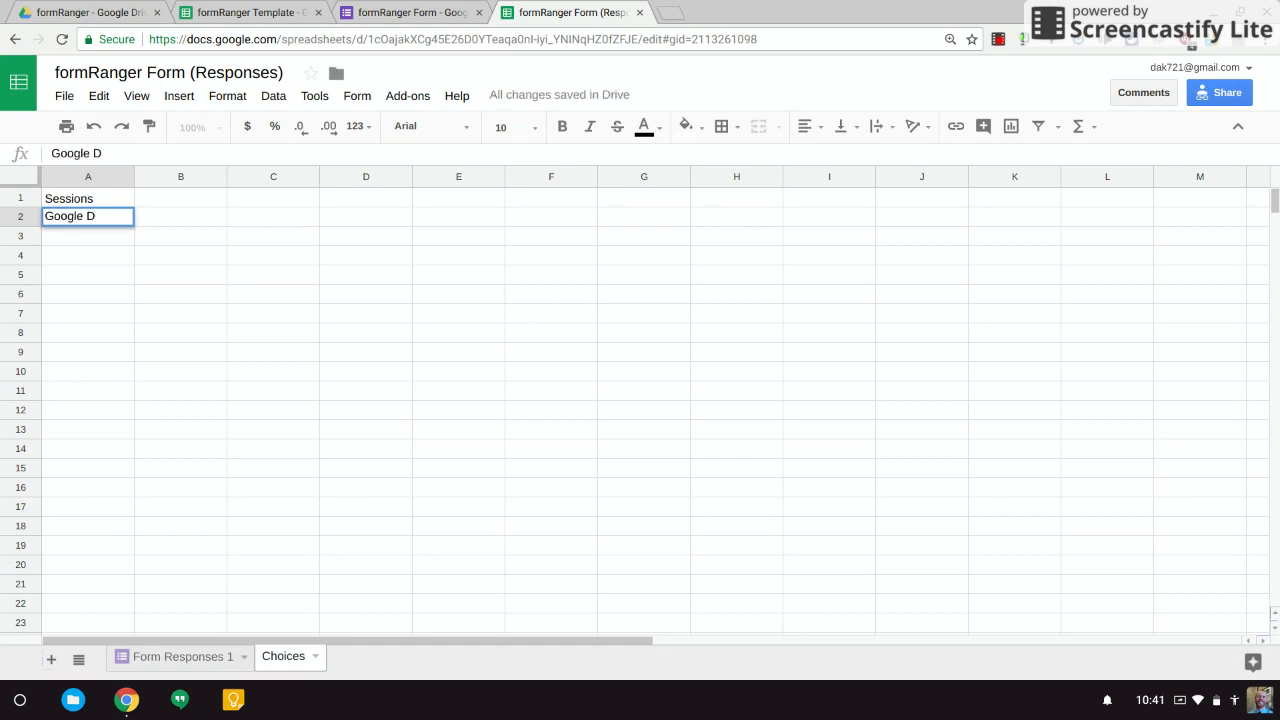
text(Ocs 101)
key(Return)
text(Google )
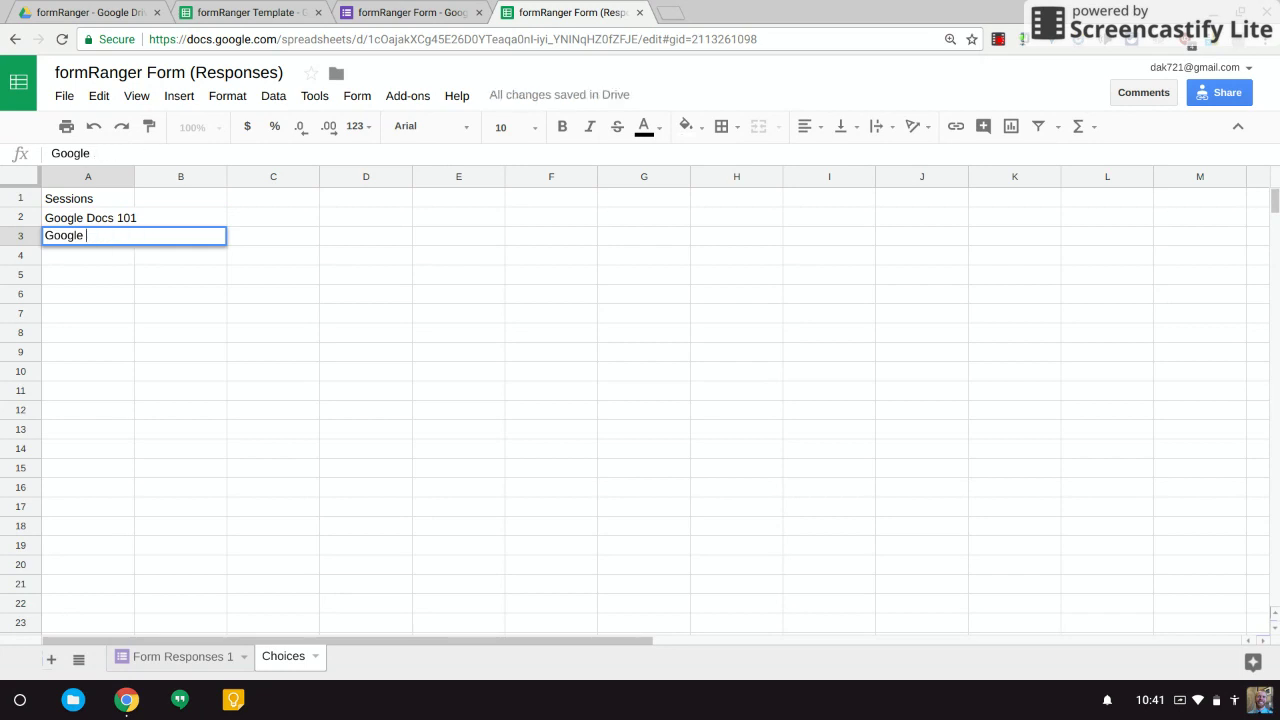
text(Slides 101)
key(Return)
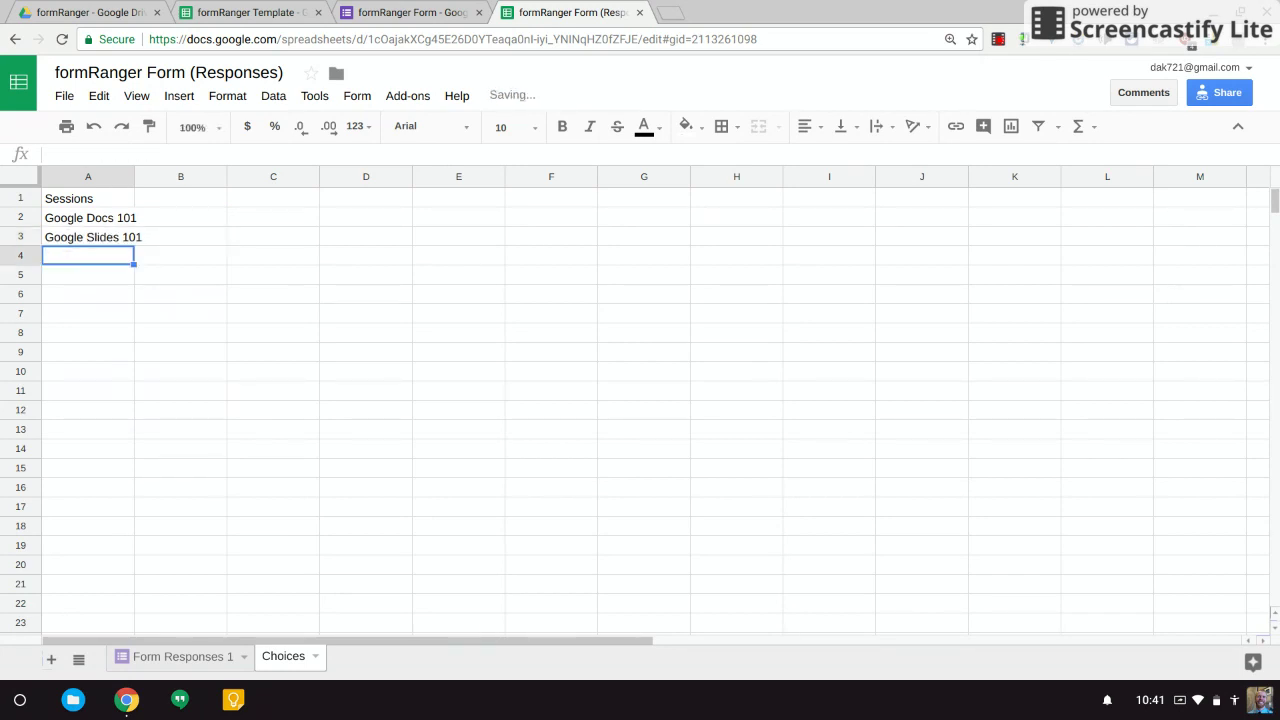
text(GOogle Sites 101)
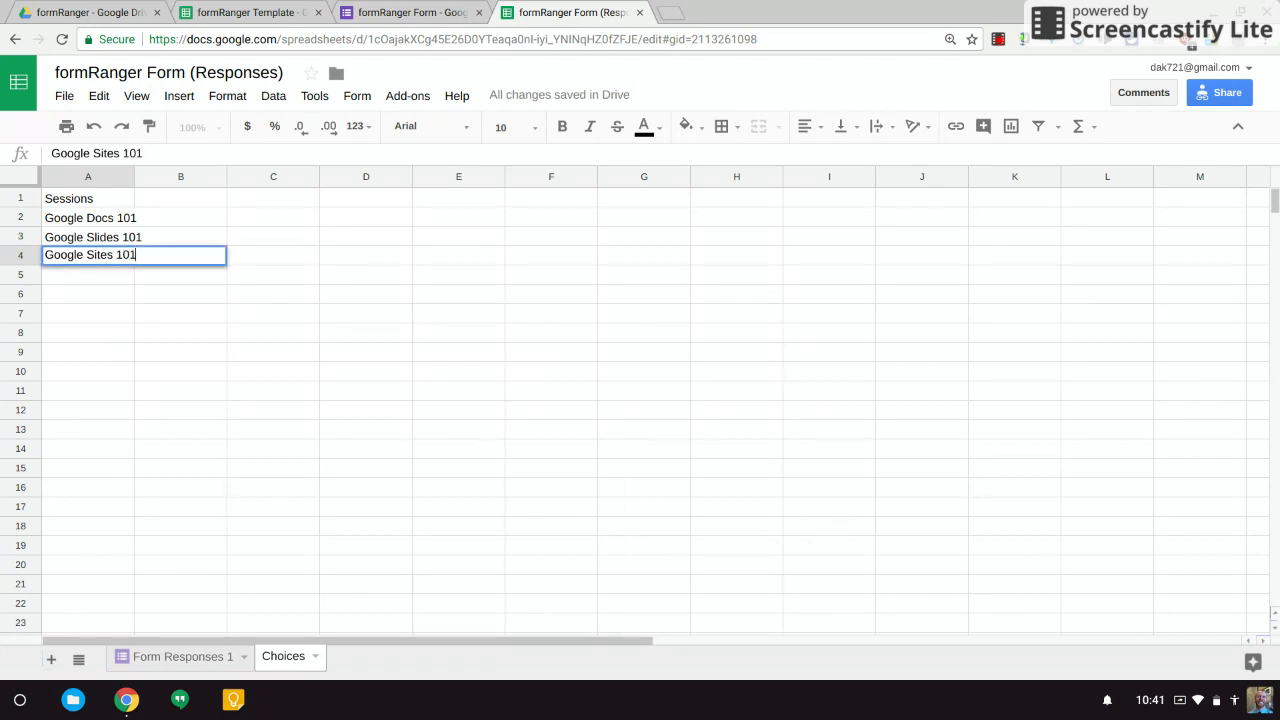
key(Return)
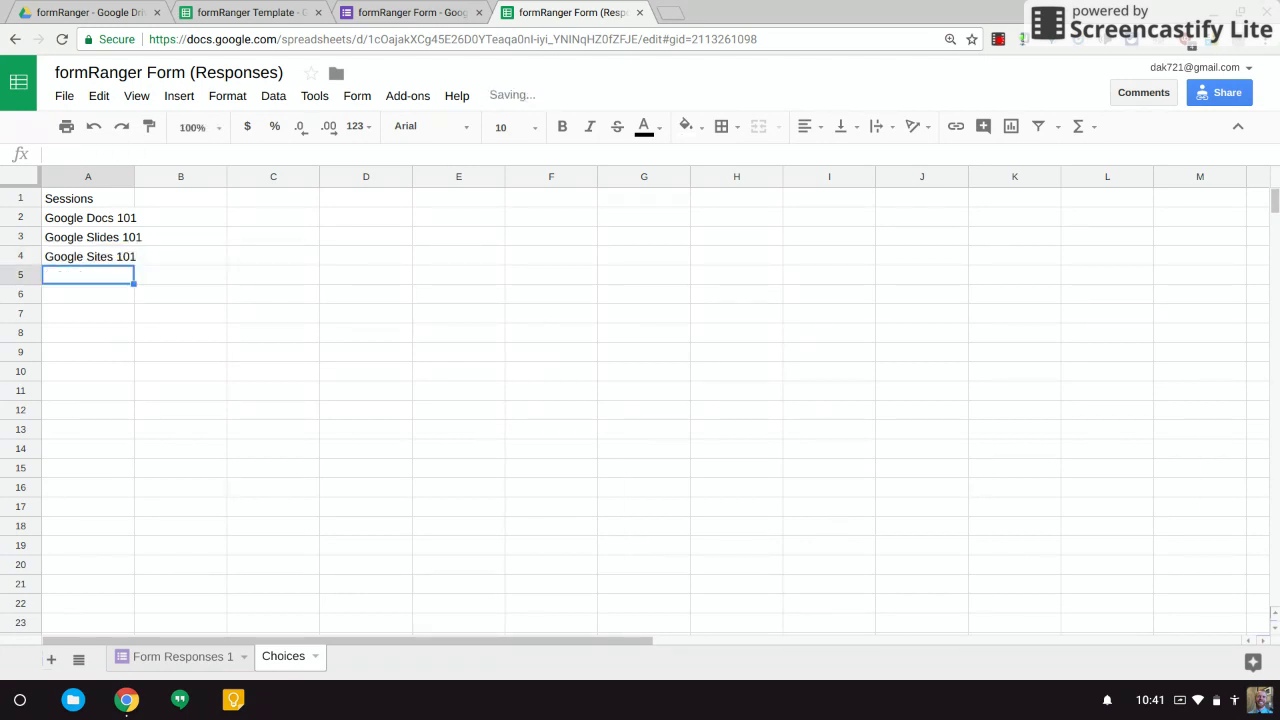
- Compare the form's Session 1 Topics question with the session list in the Choices sheet, ending on the form
click(400, 11)
click(594, 190)
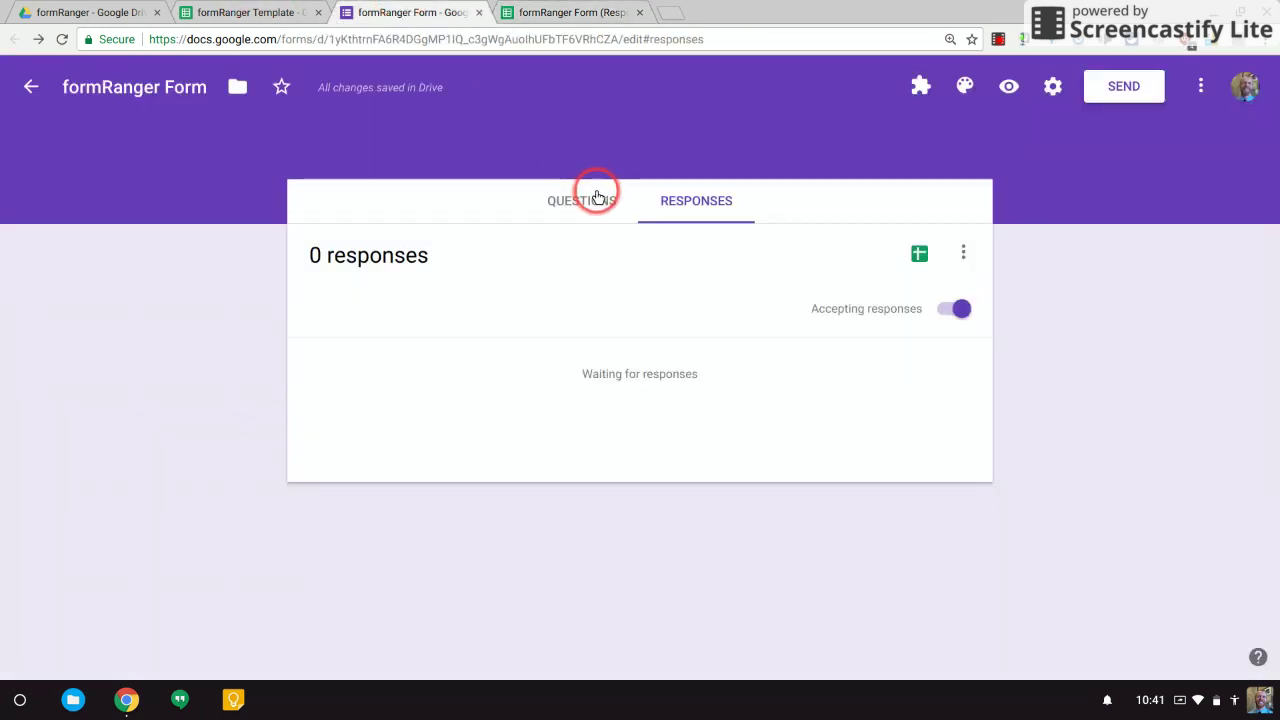
click(428, 603)
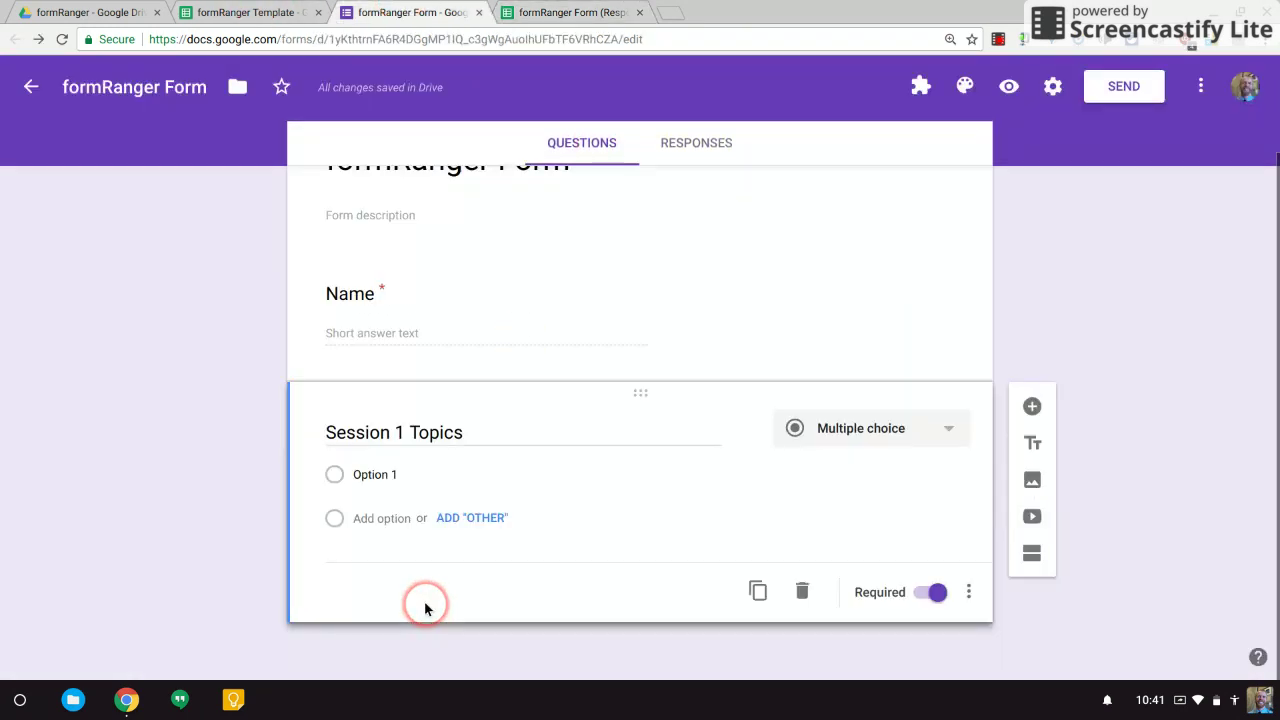
click(540, 12)
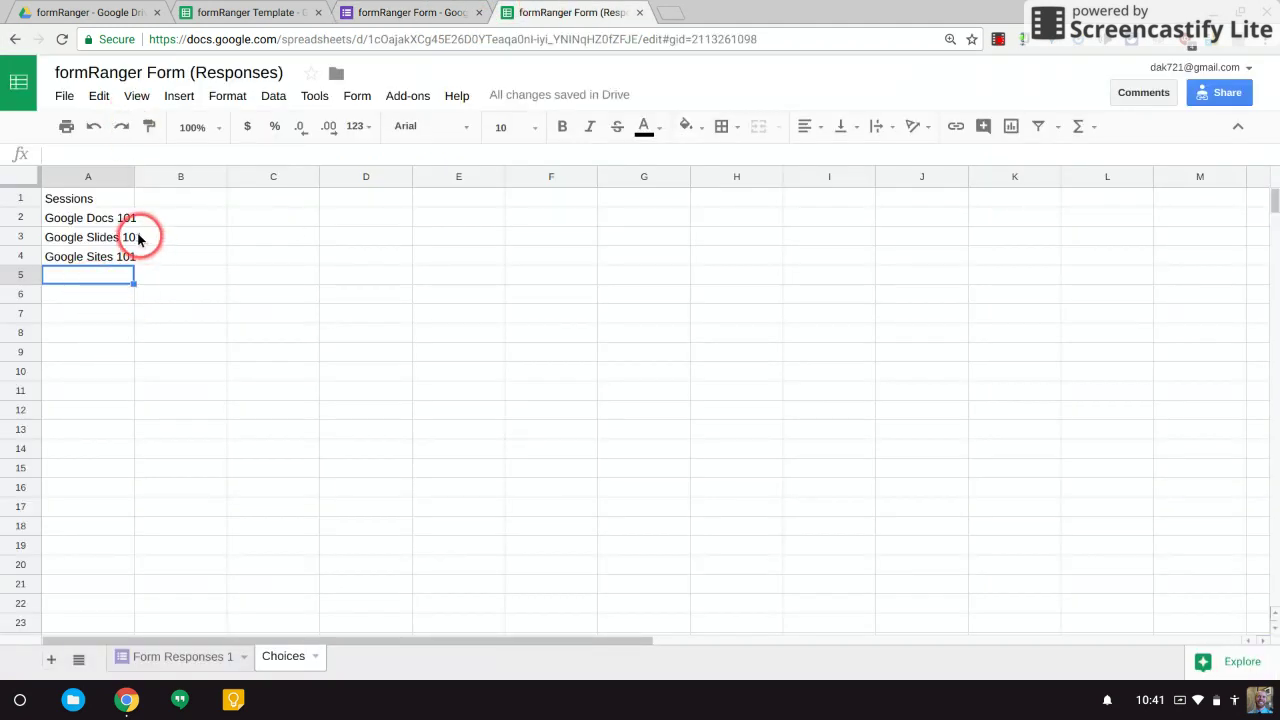
click(398, 14)
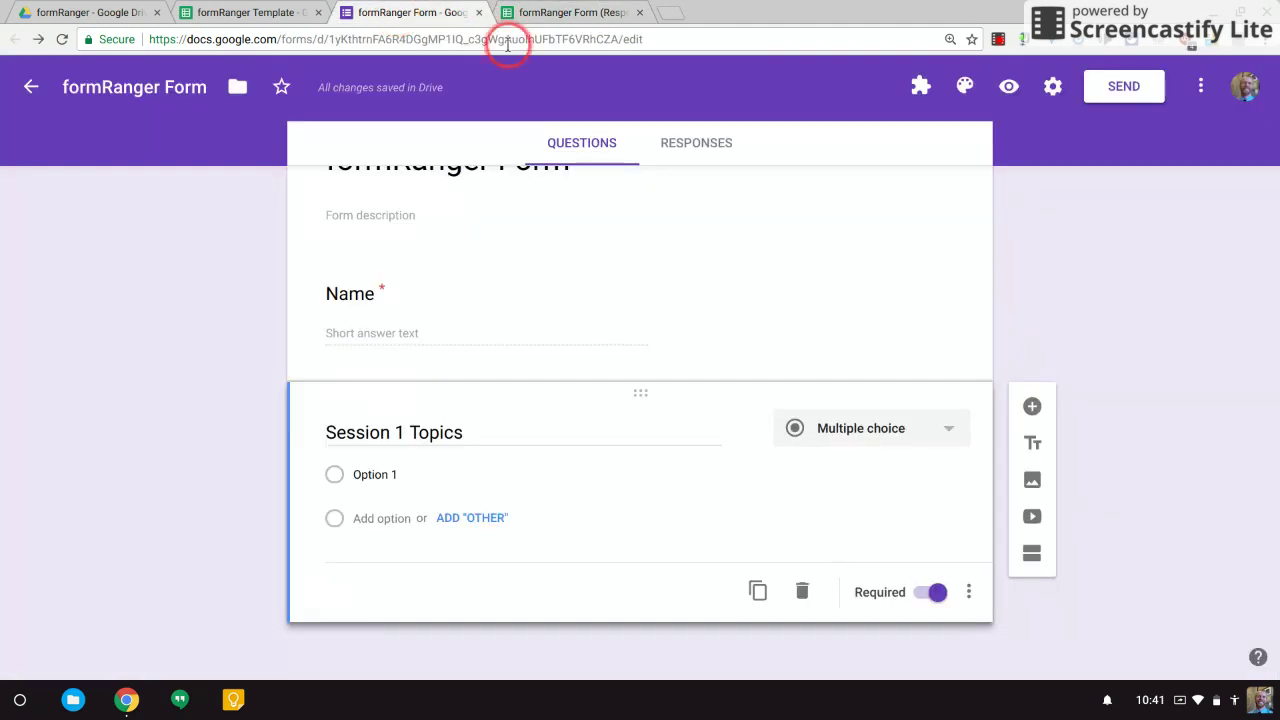
- Start the formRanger add-on on the form and bring up the range settings of the Session 1 Topics question
click(920, 88)
click(950, 141)
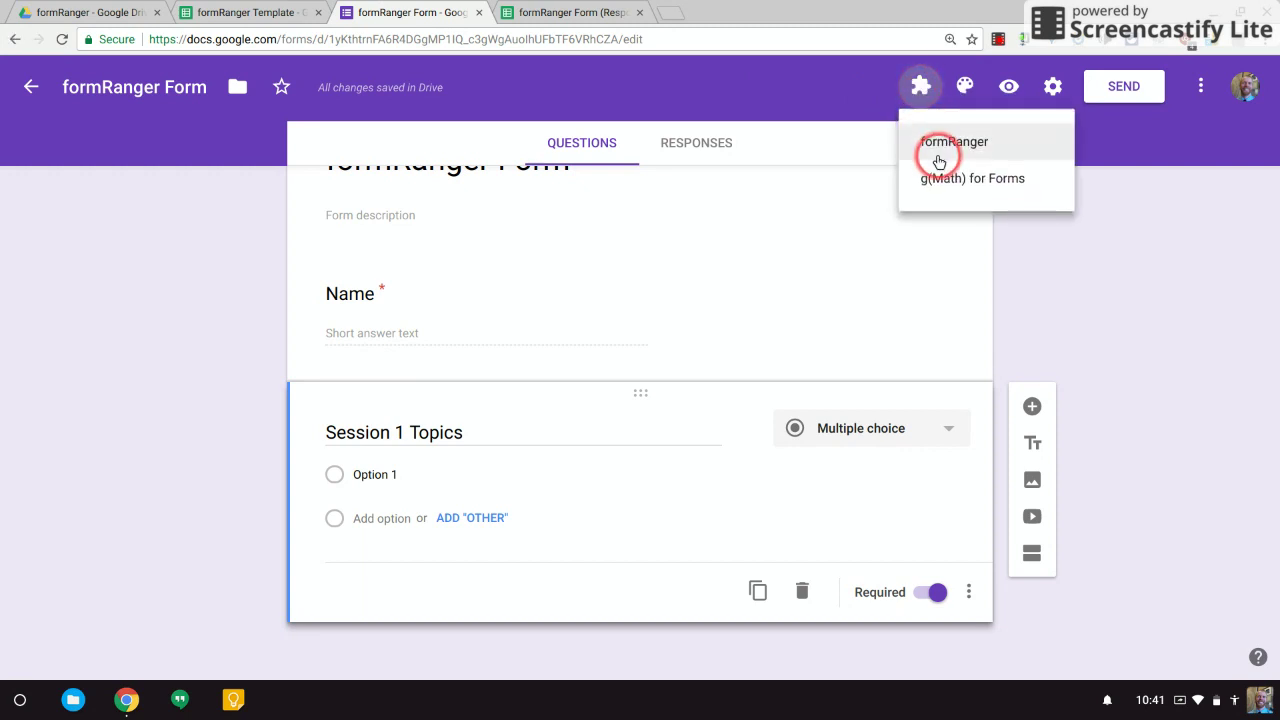
click(1198, 85)
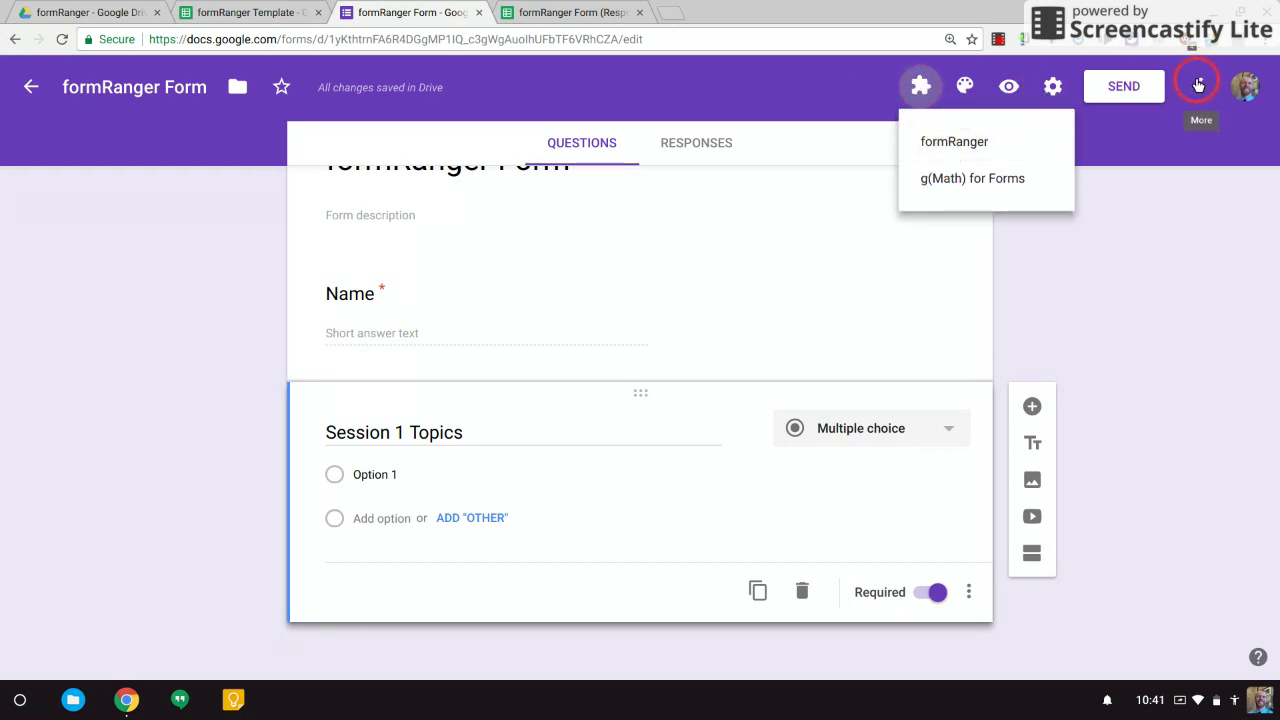
click(1199, 86)
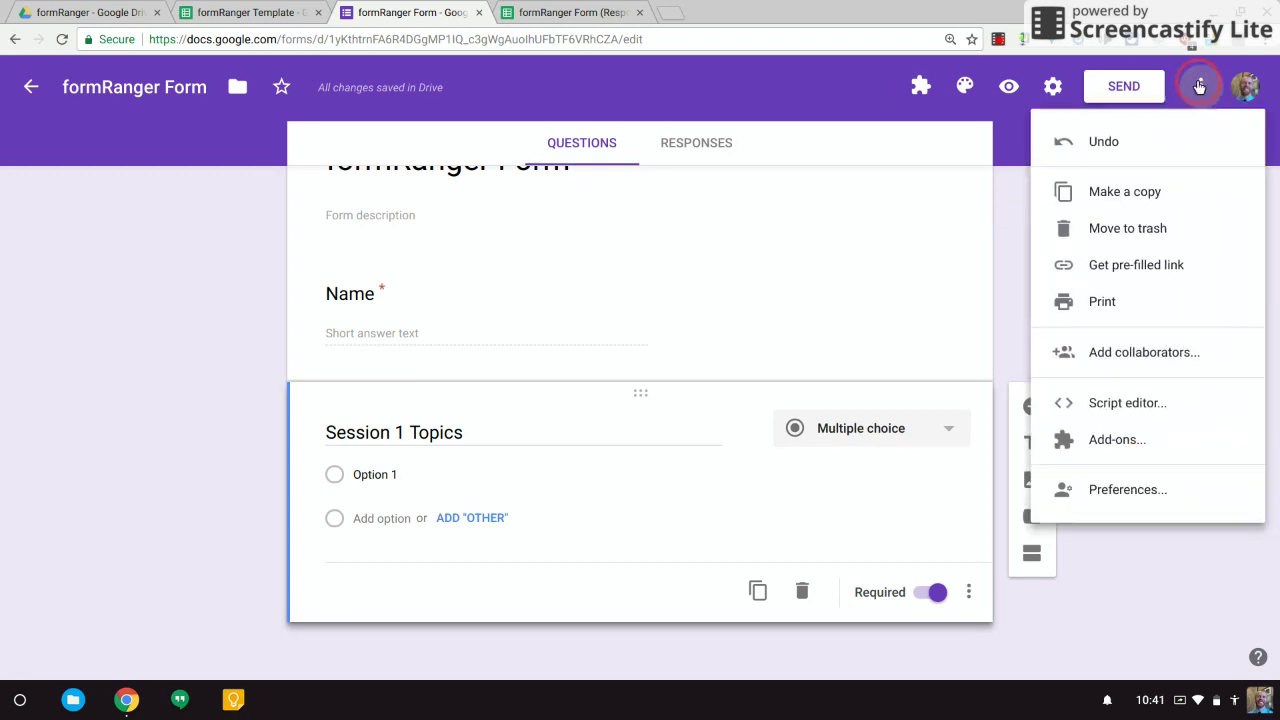
click(920, 88)
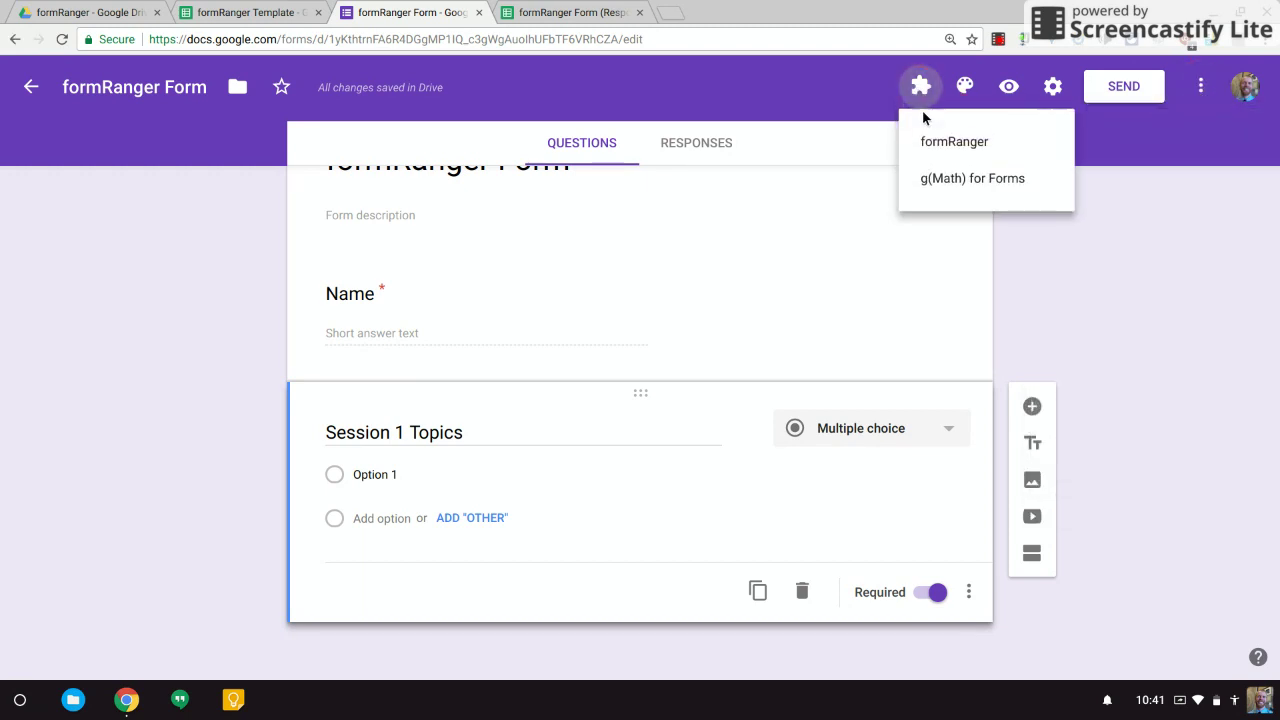
click(923, 134)
click(685, 191)
click(606, 180)
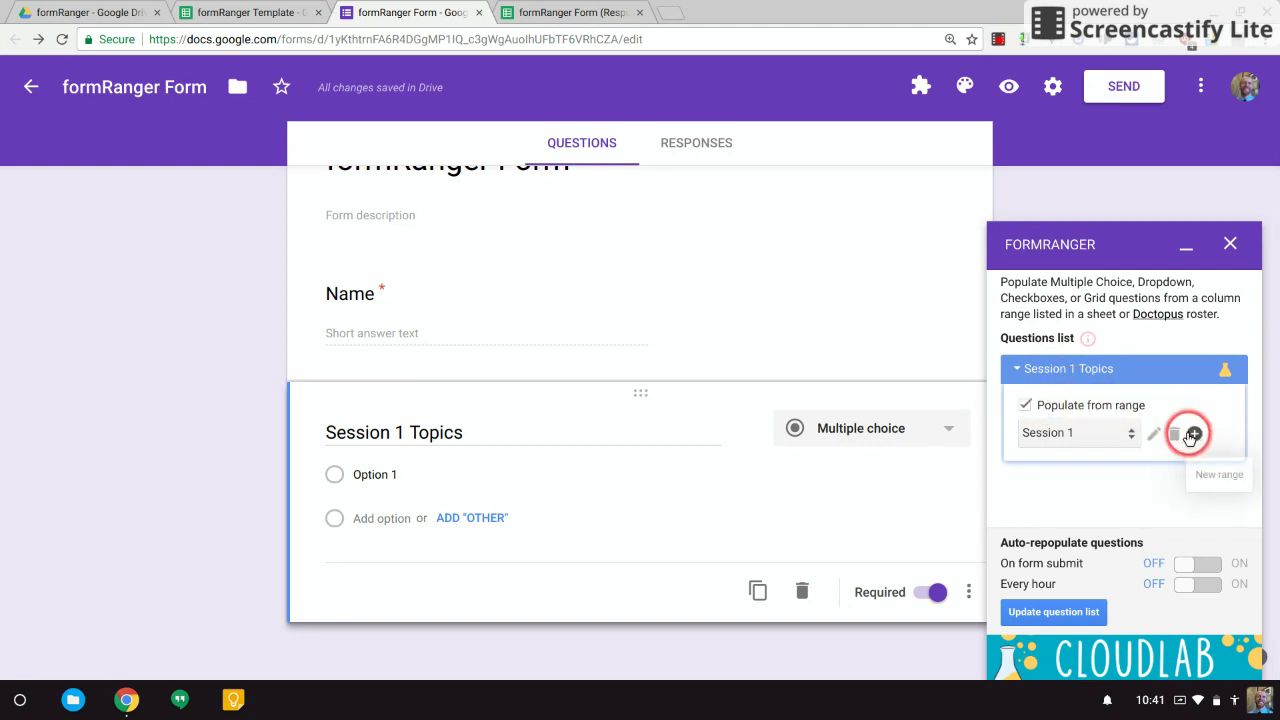
- Create a new range for Session 1 Topics, using the formRanger Form (Responses) spreadsheet as its source
click(1195, 436)
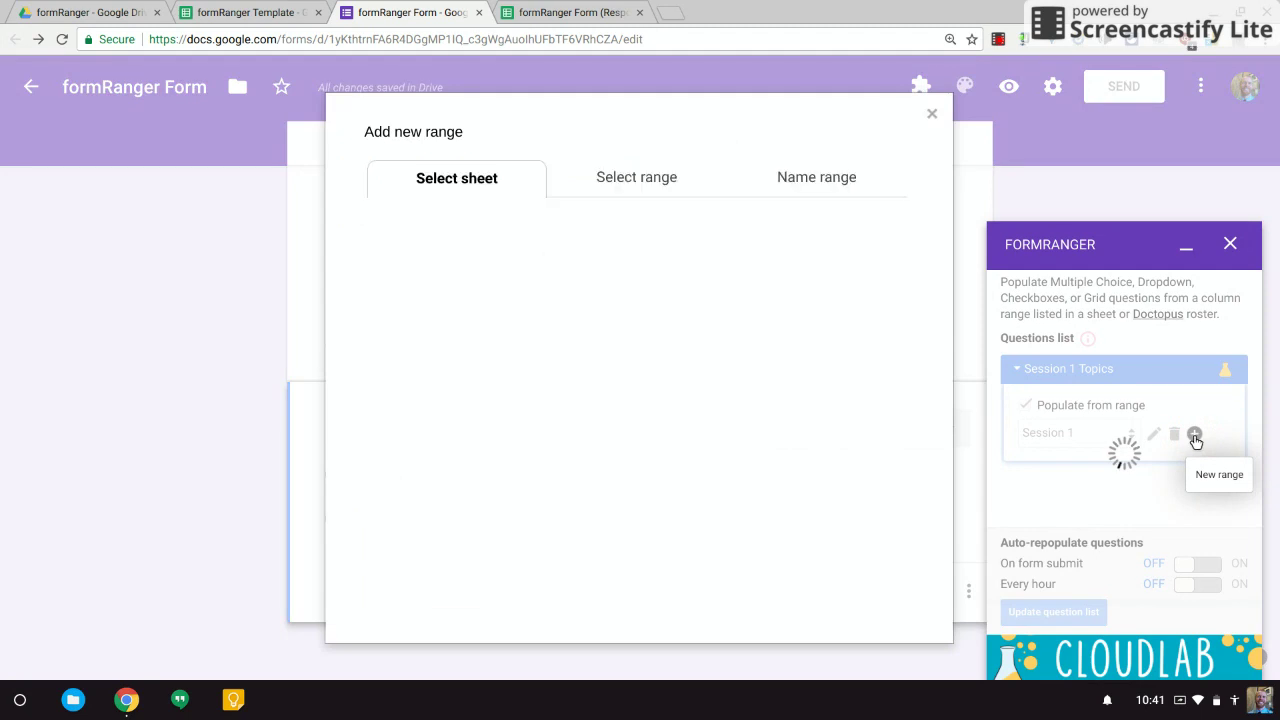
click(651, 192)
click(455, 175)
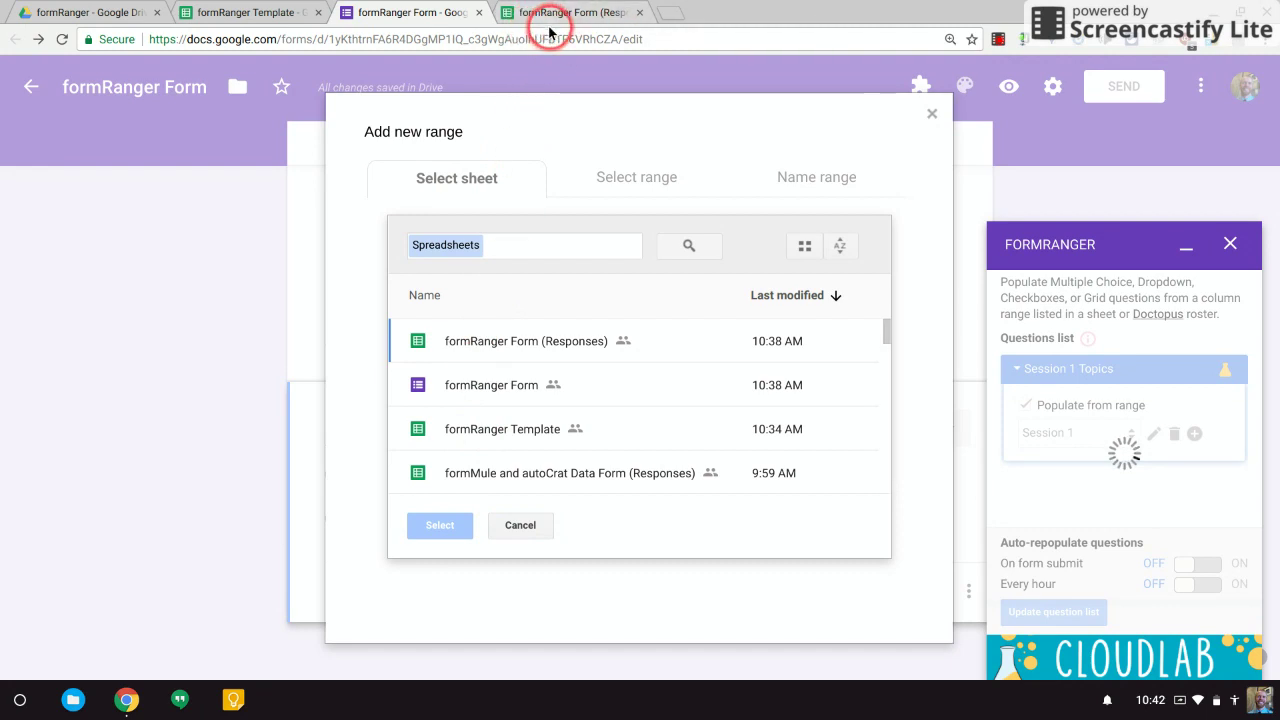
click(514, 343)
click(441, 525)
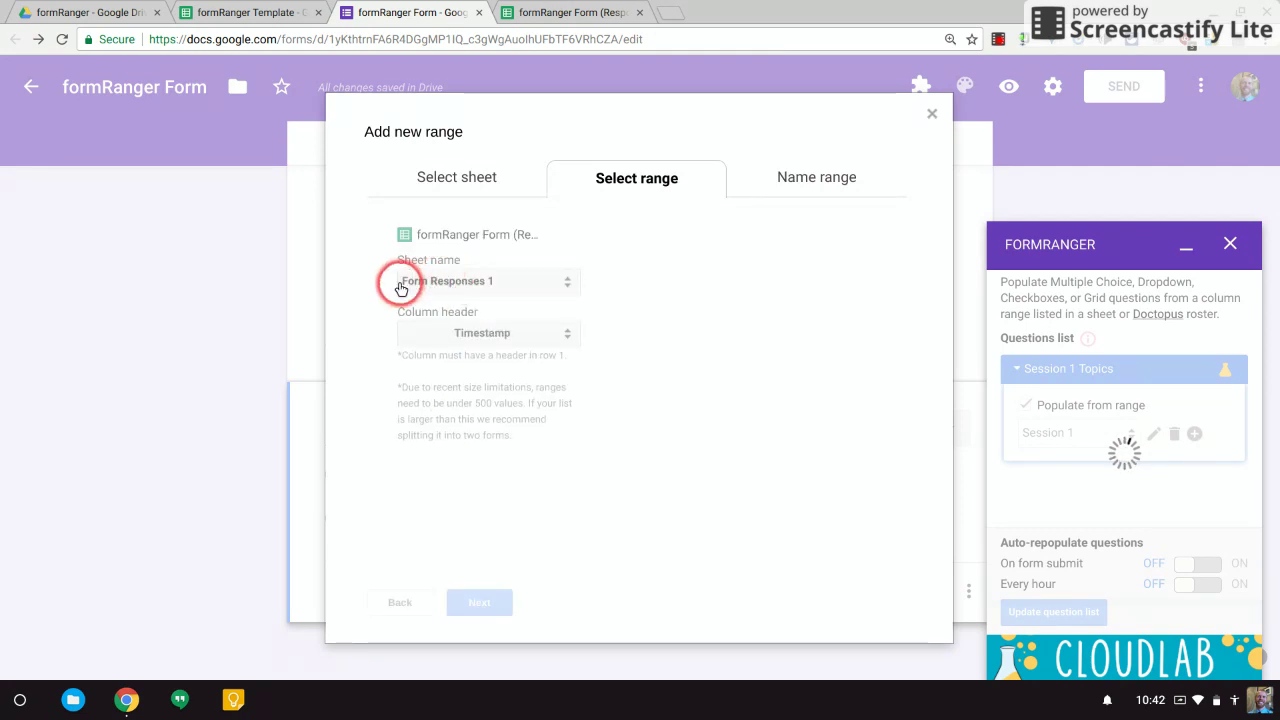
- Check the responses spreadsheet's Choices sheet, and set the new range to its Sessions column
click(555, 15)
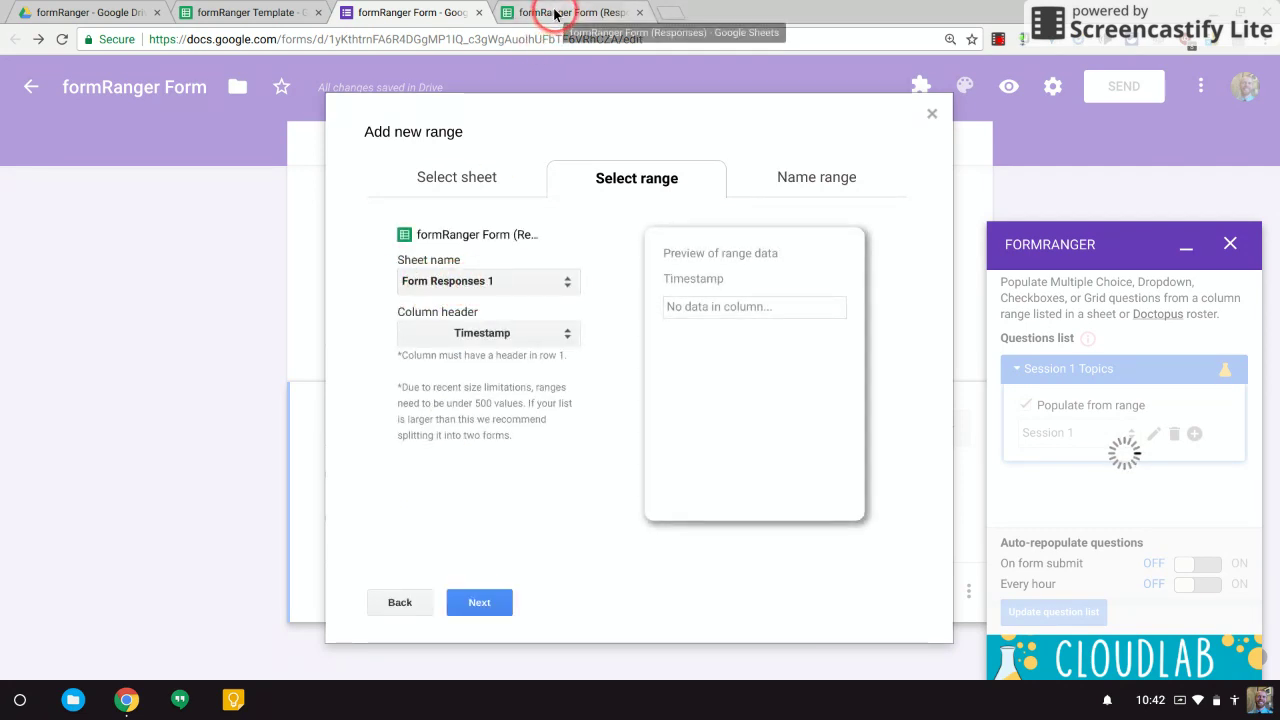
click(275, 660)
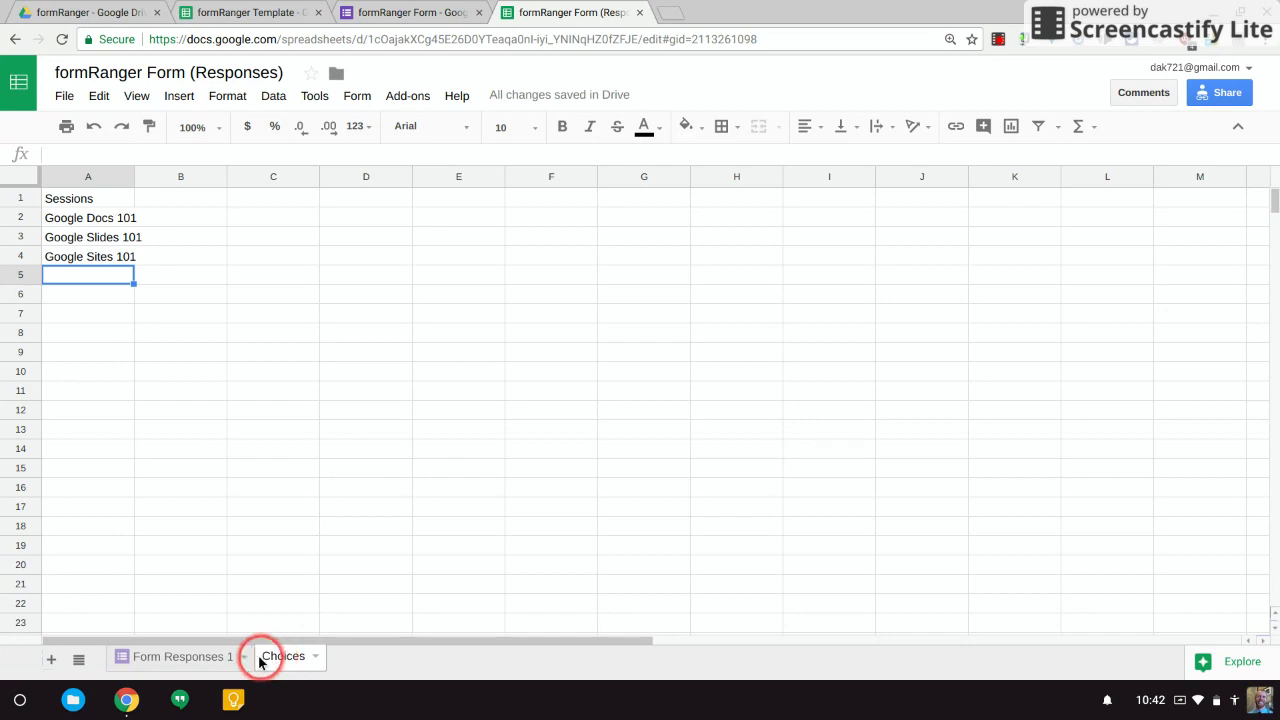
click(428, 8)
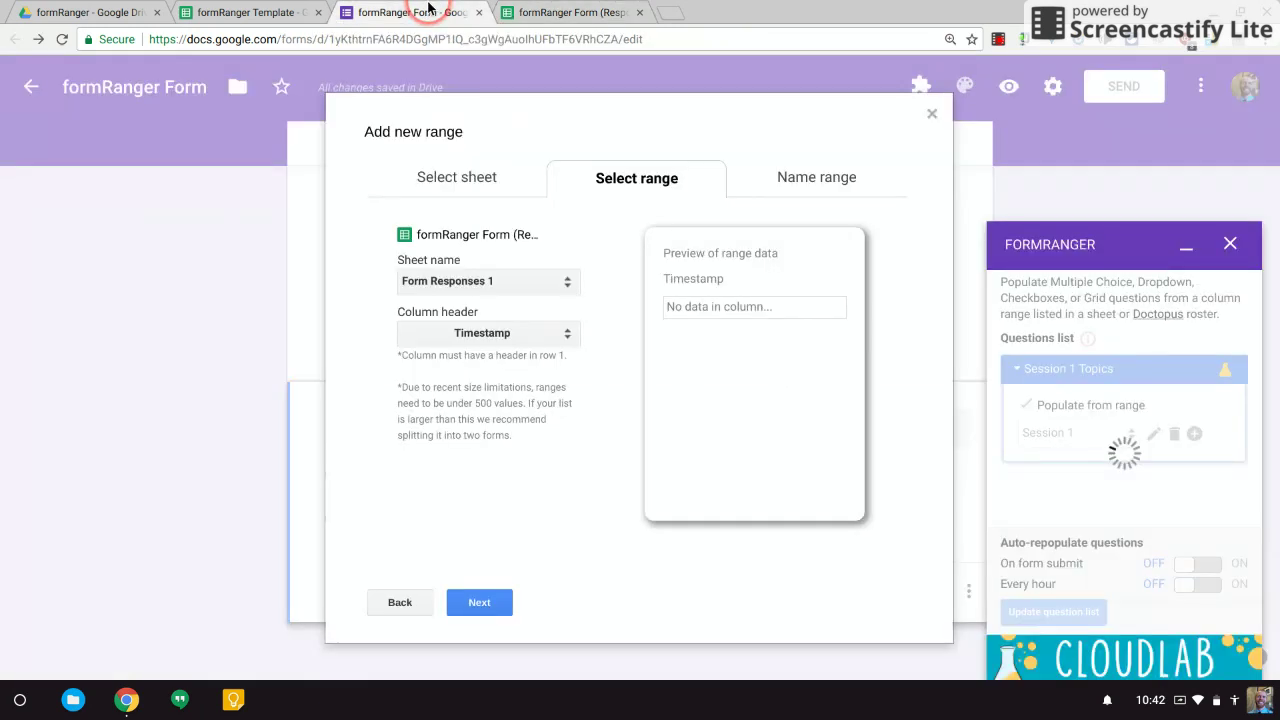
click(569, 280)
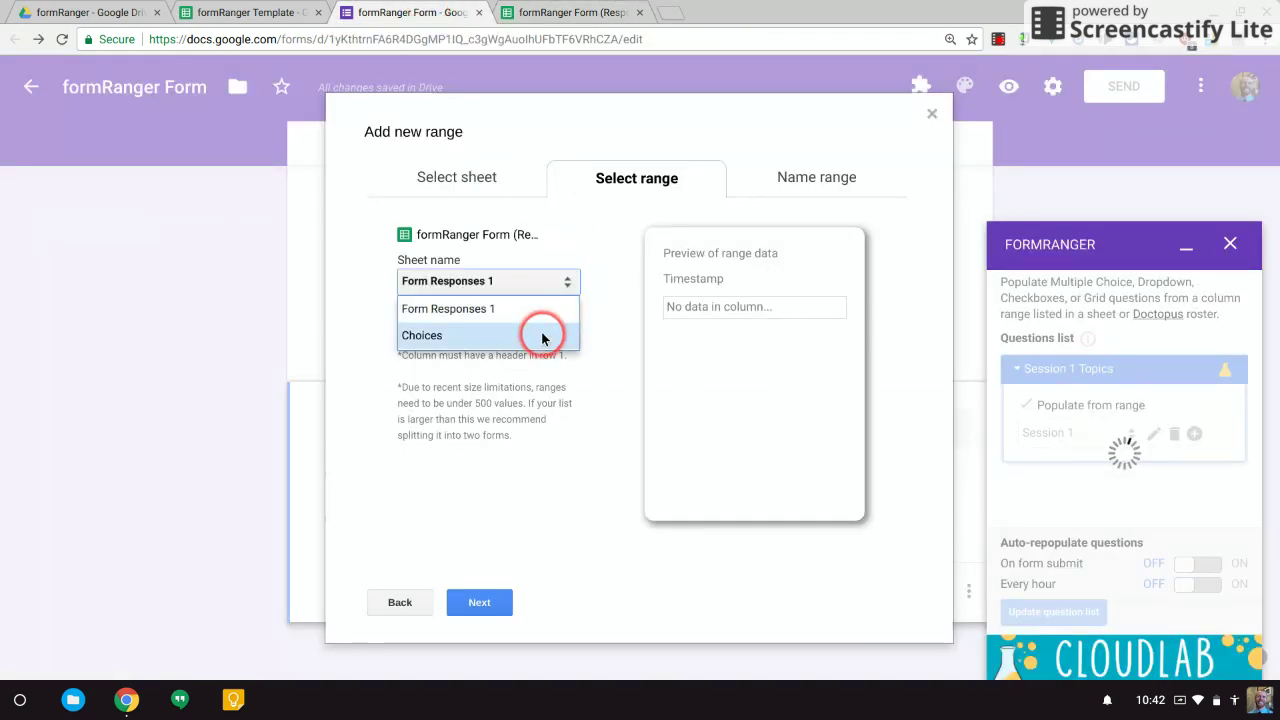
click(543, 335)
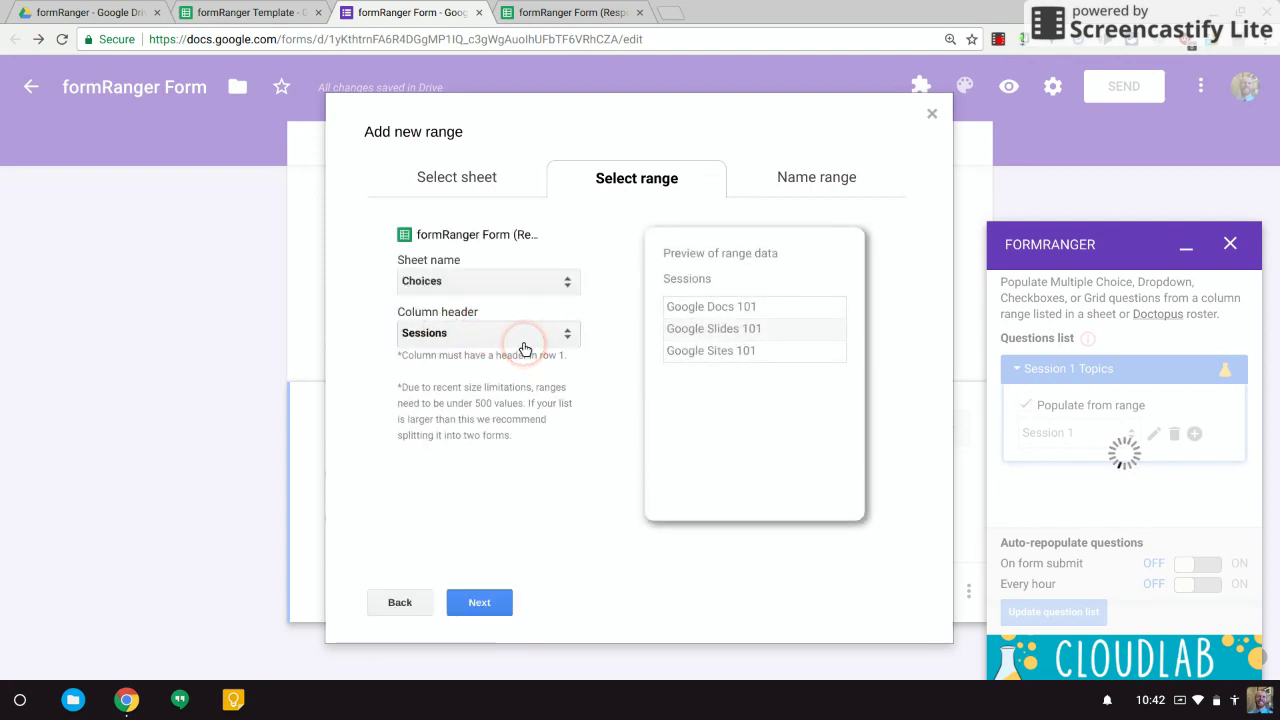
click(479, 602)
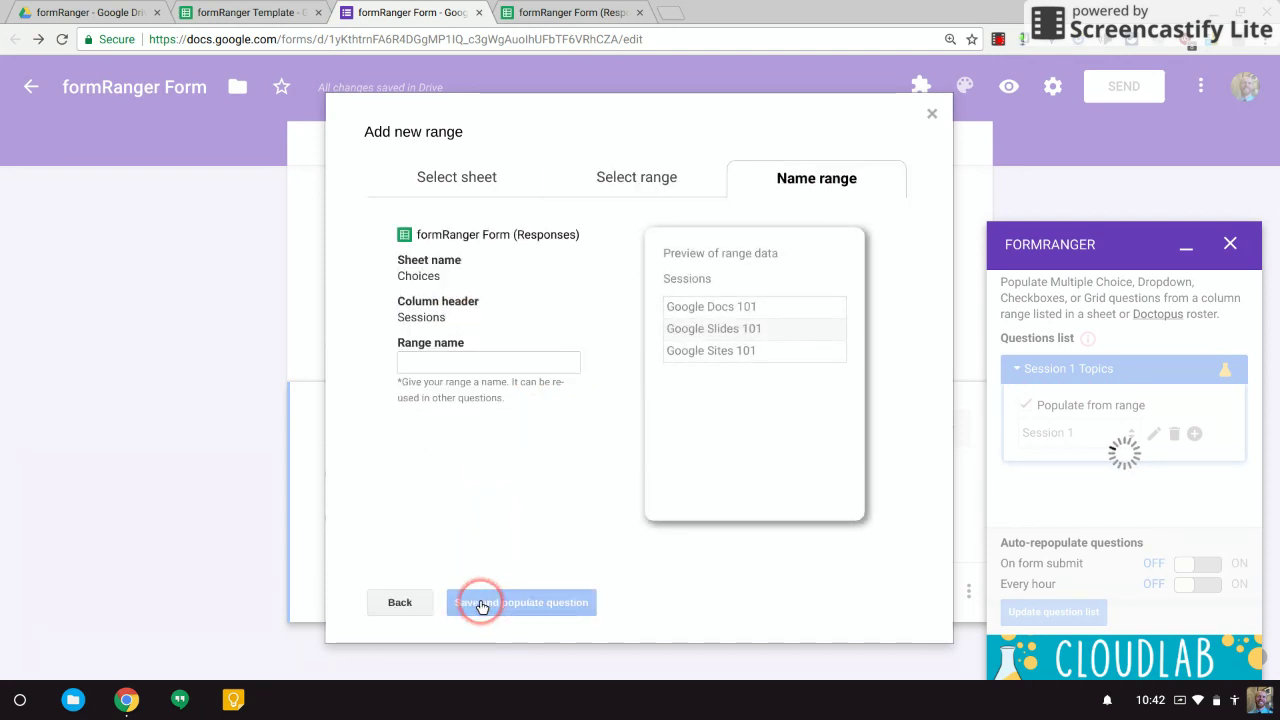
- Name the new range Choices and populate the Session 1 Topics question from it, closing the form preview and add-on when finished
click(447, 362)
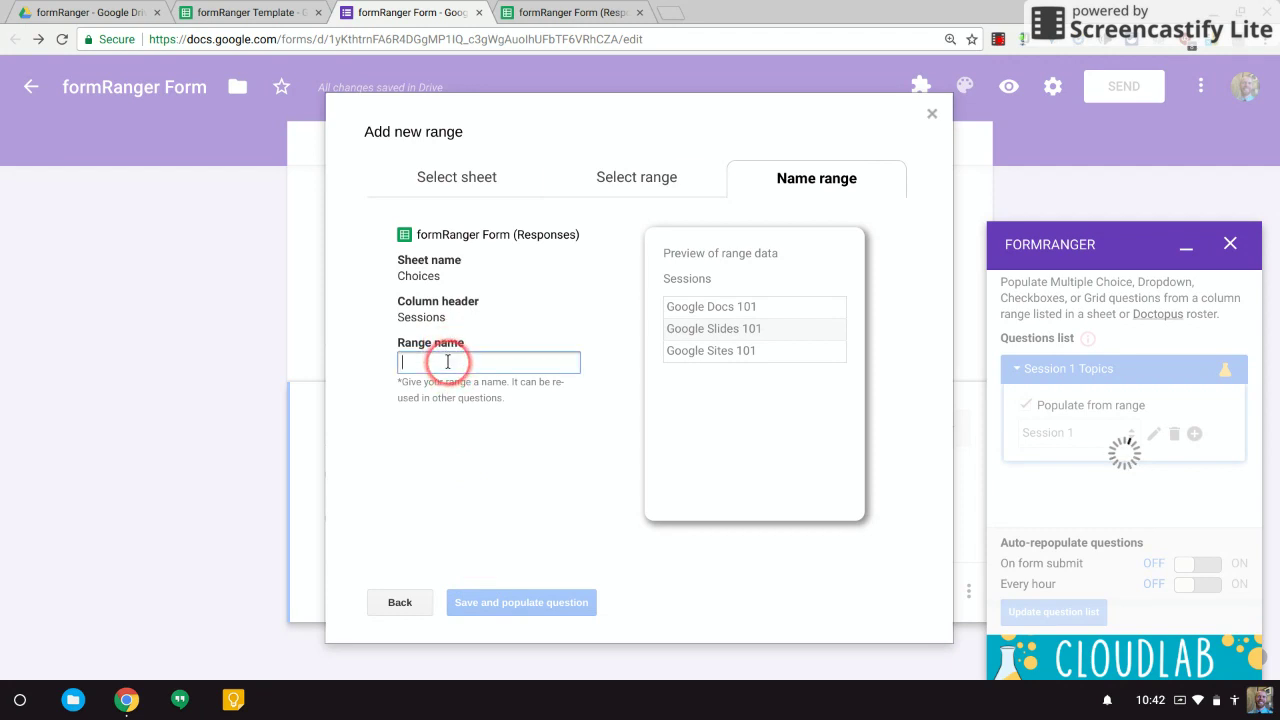
text(Choices)
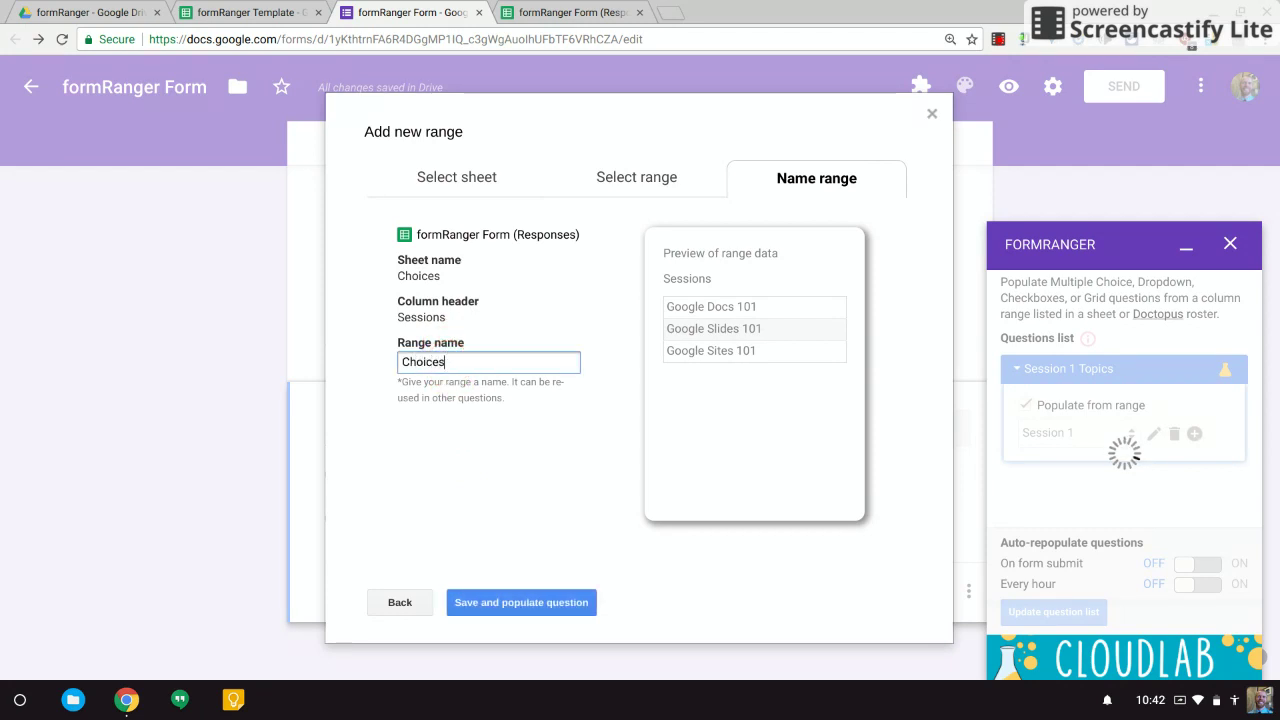
click(508, 602)
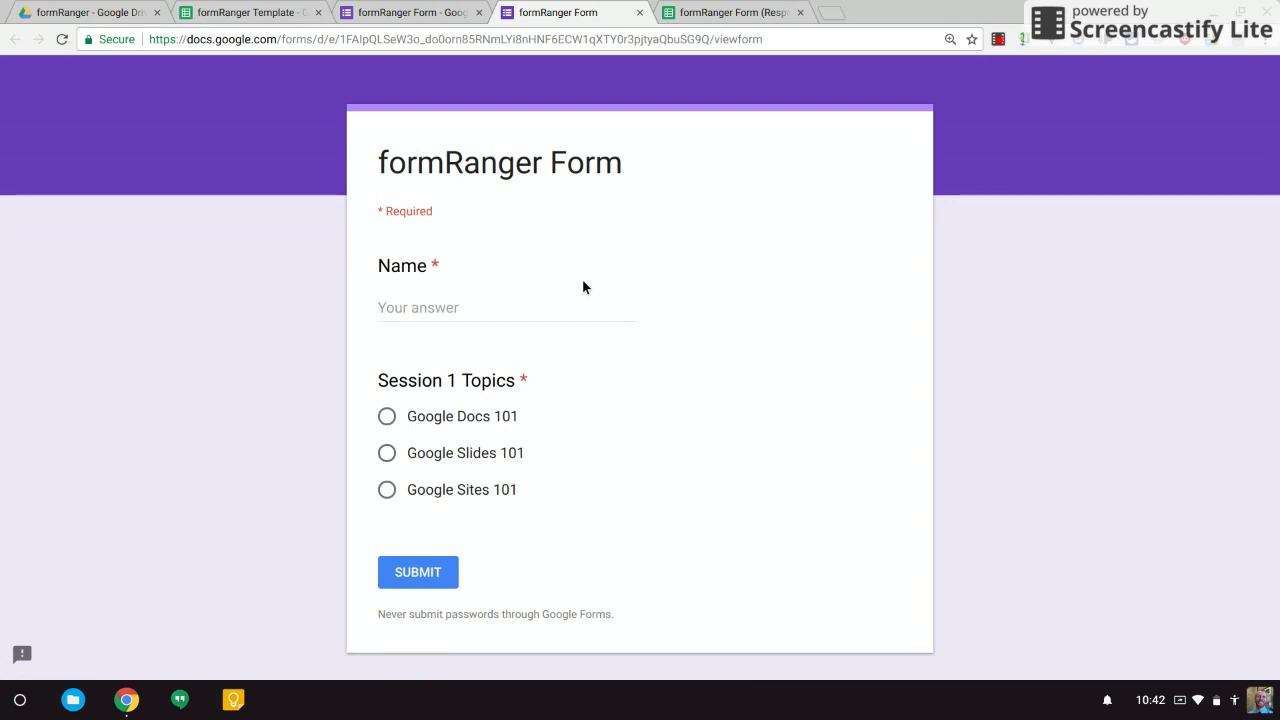
click(637, 13)
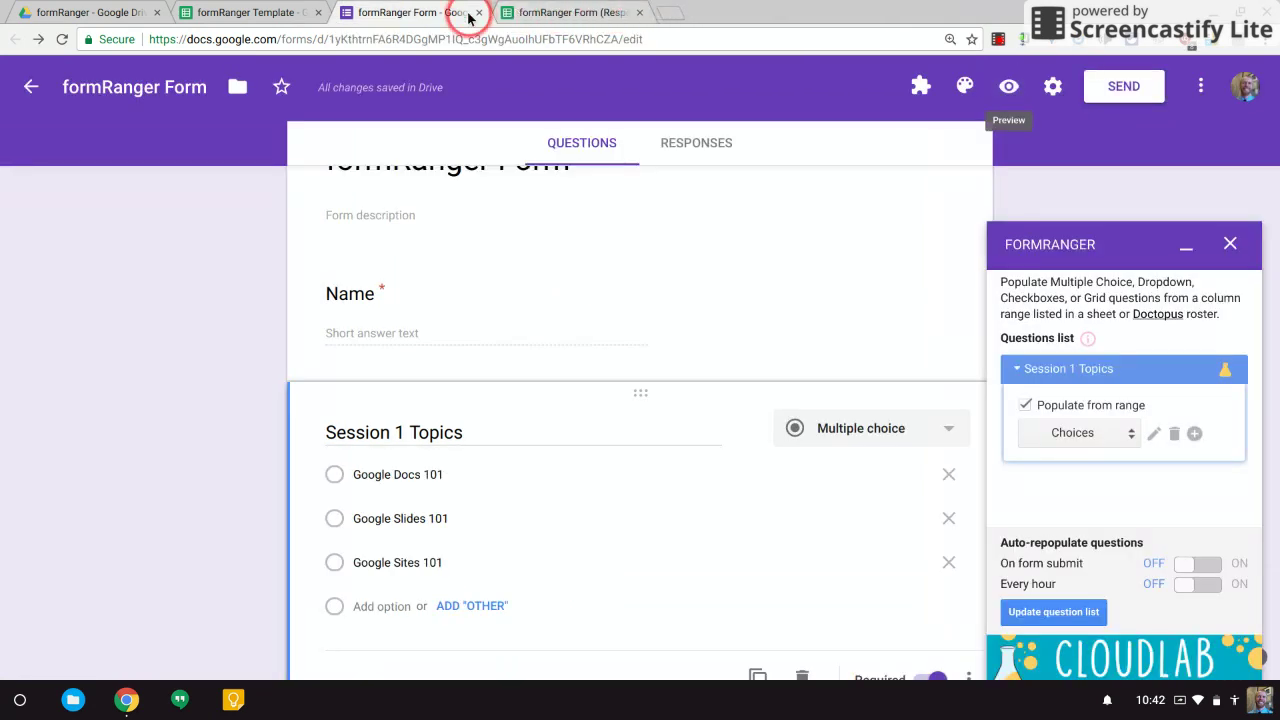
click(1229, 245)
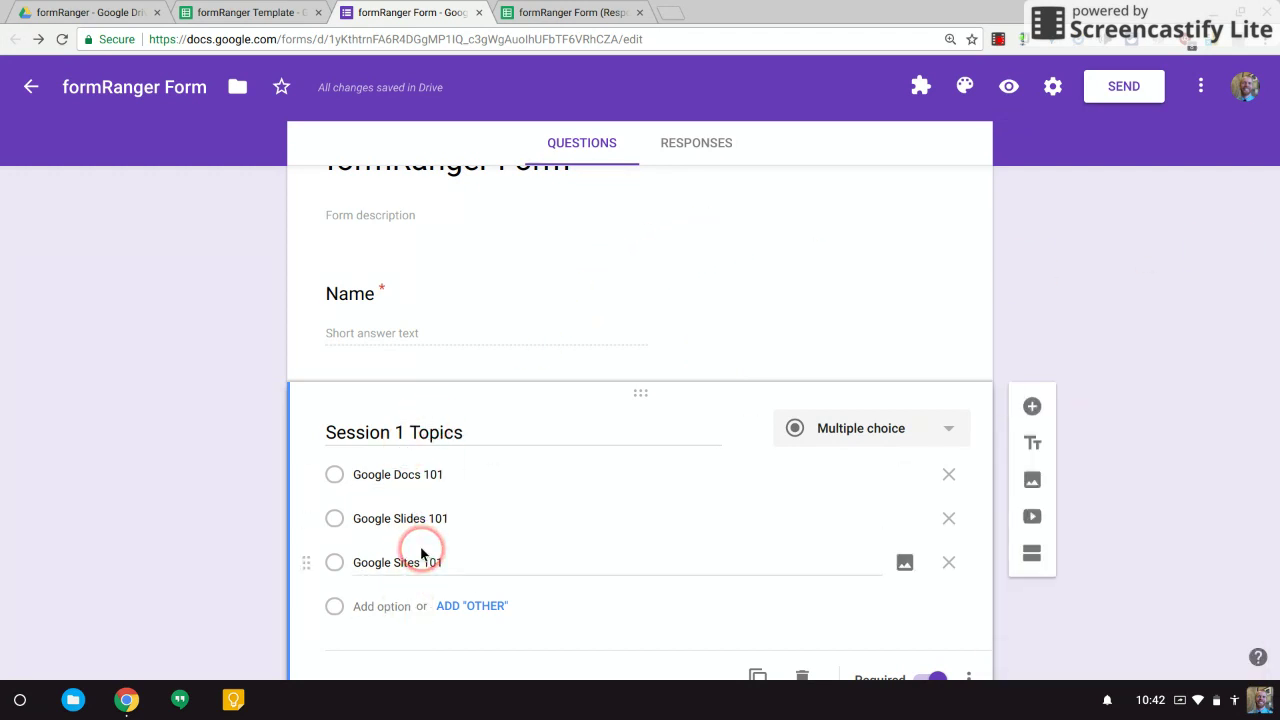
- Copy the Session 1 Choices sheet of the formRanger Template spreadsheet into the formRanger Form (Responses) spreadsheet
click(210, 12)
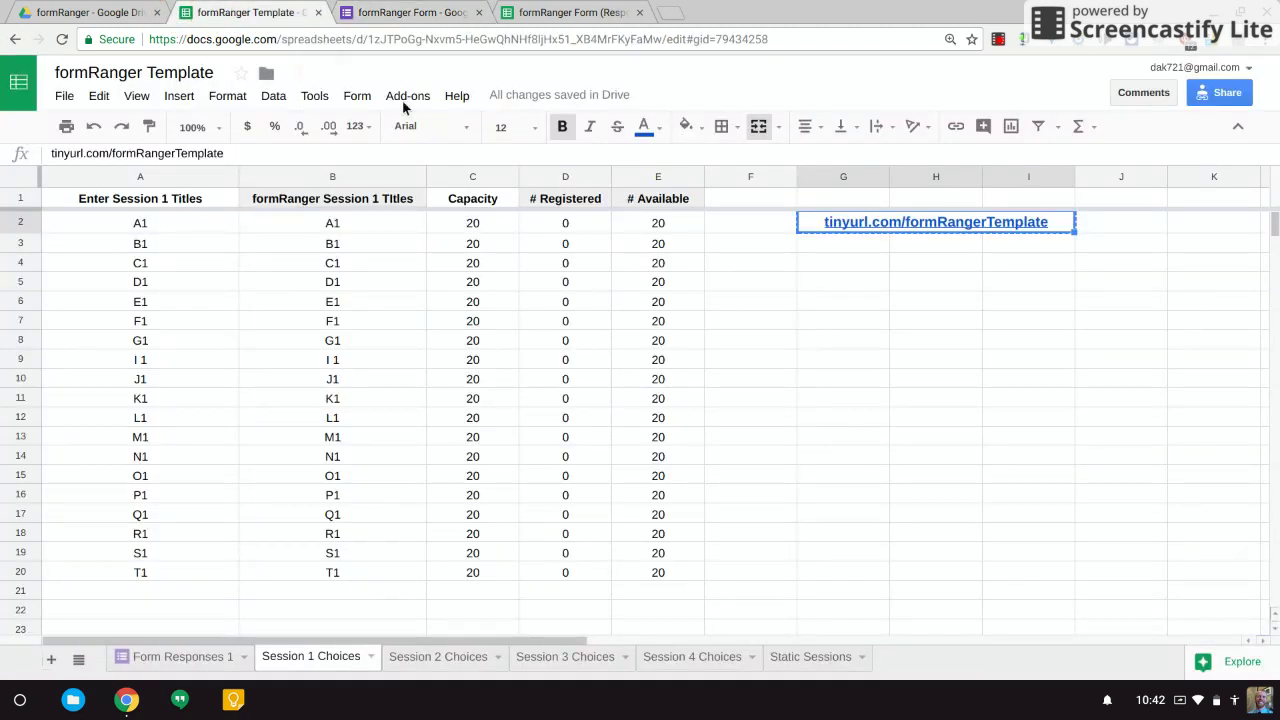
click(920, 228)
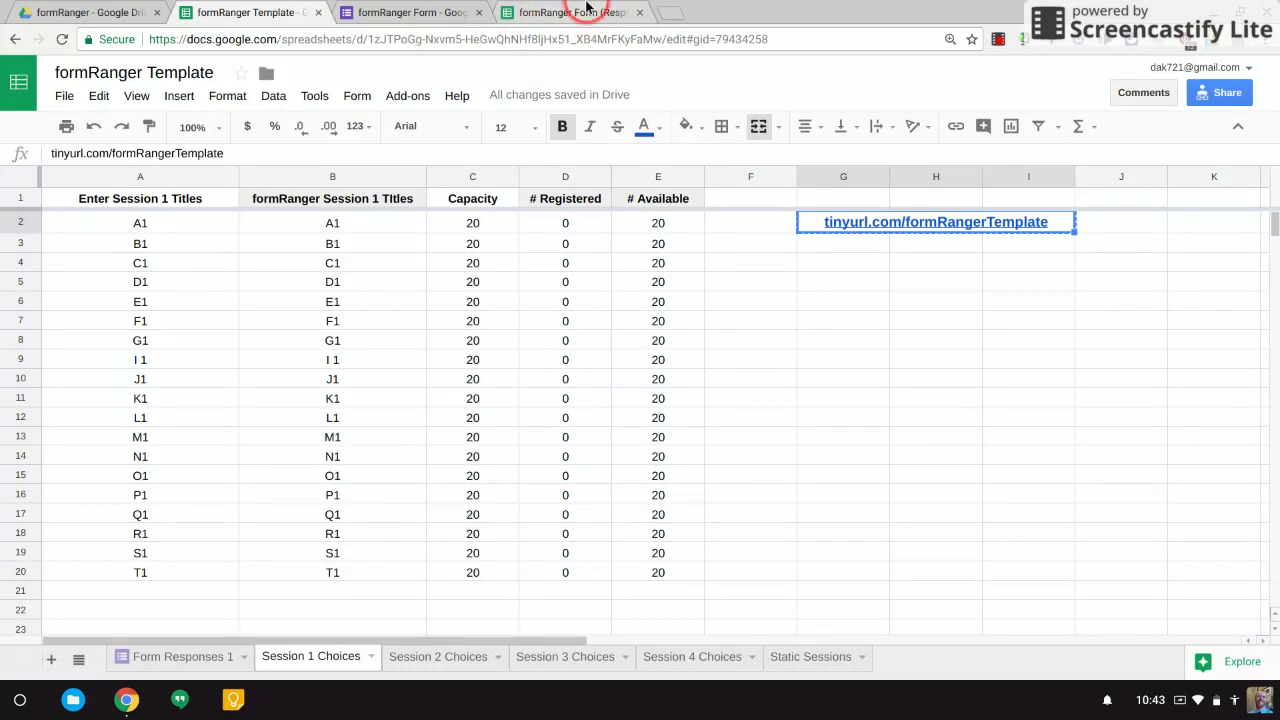
click(371, 657)
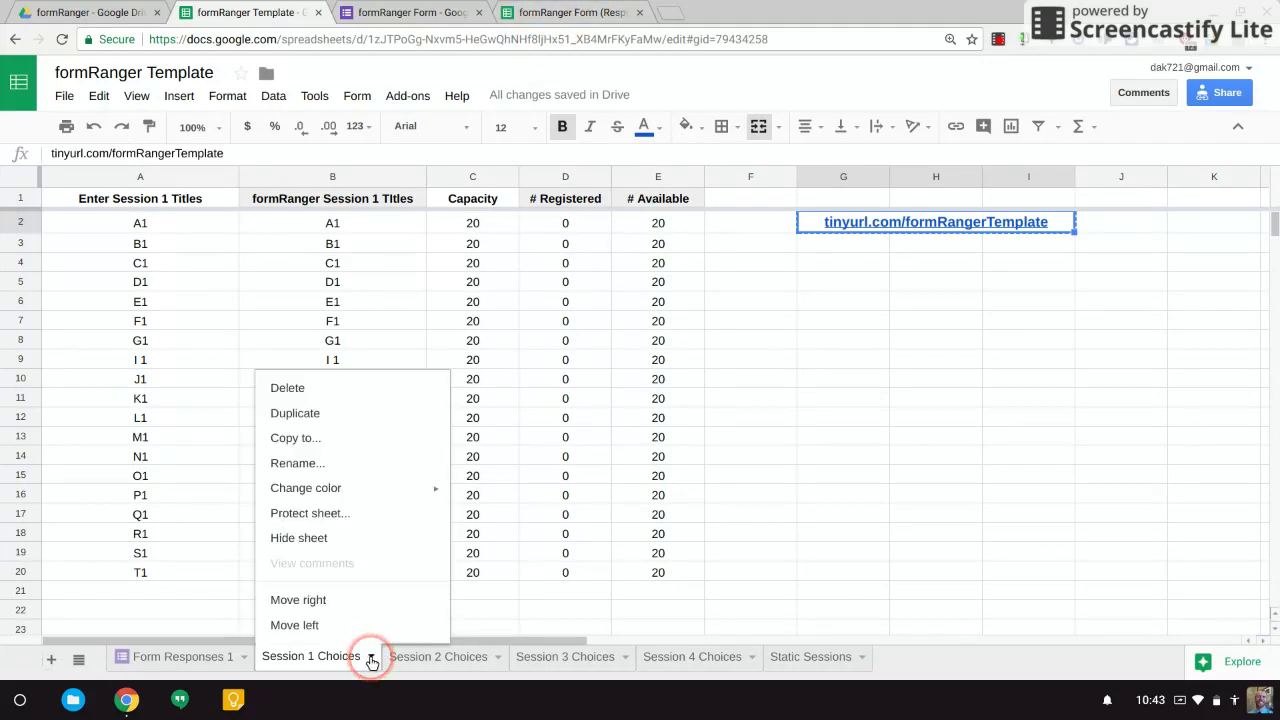
click(335, 448)
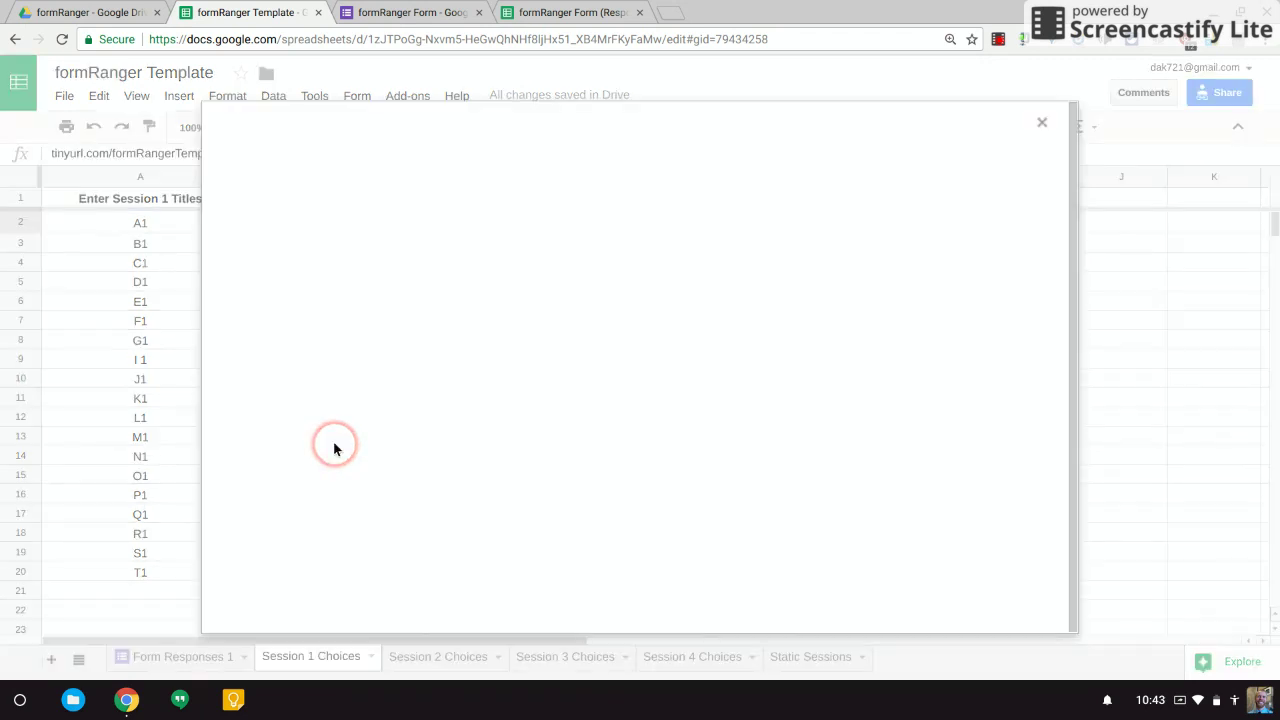
click(452, 175)
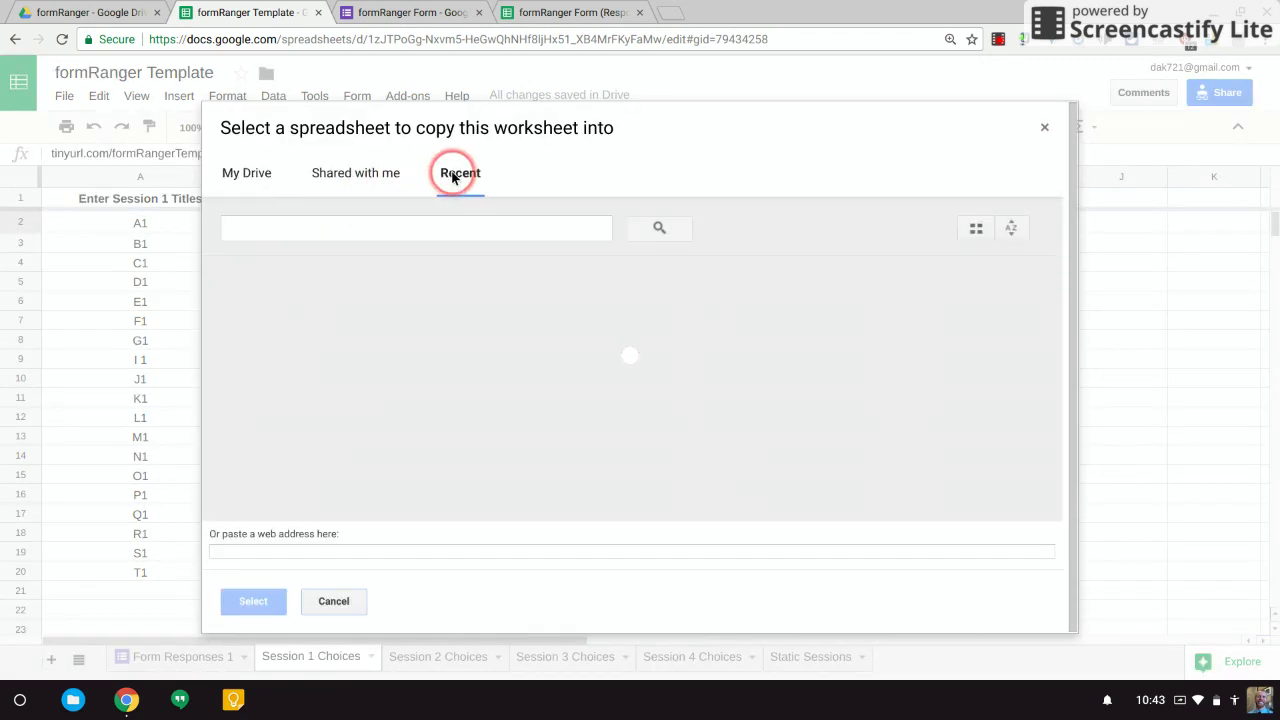
click(382, 323)
click(268, 601)
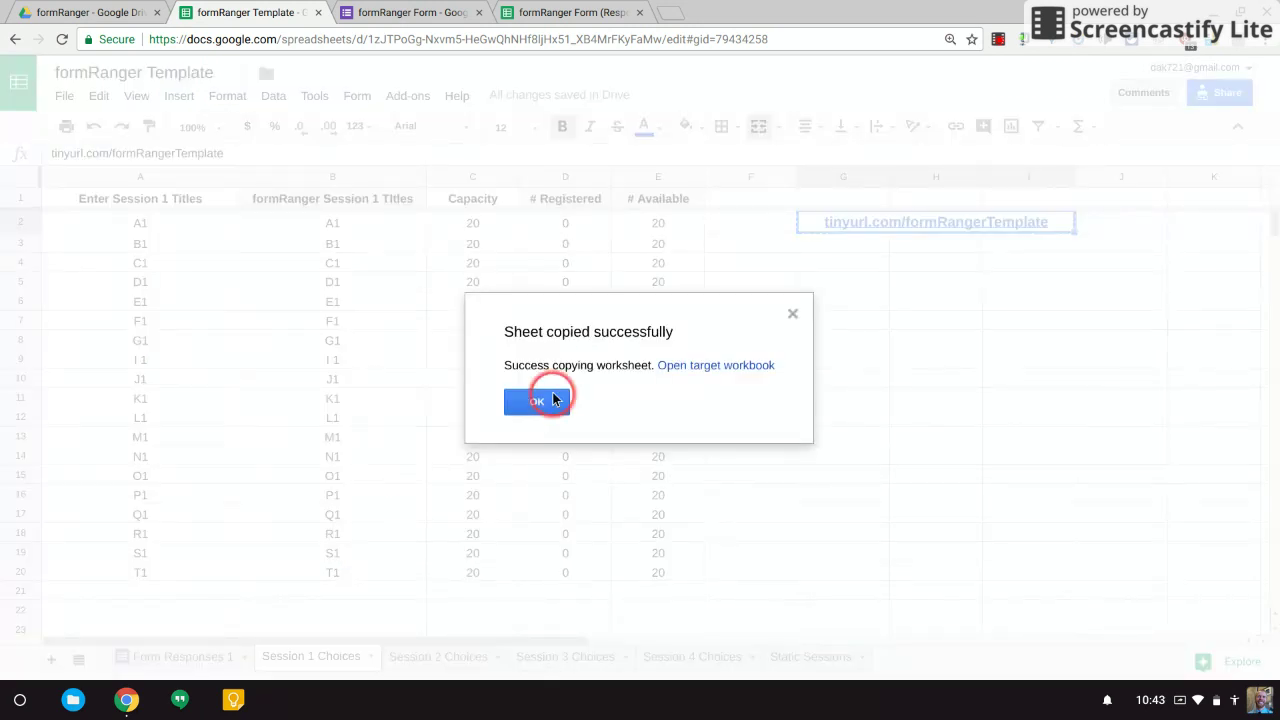
click(558, 402)
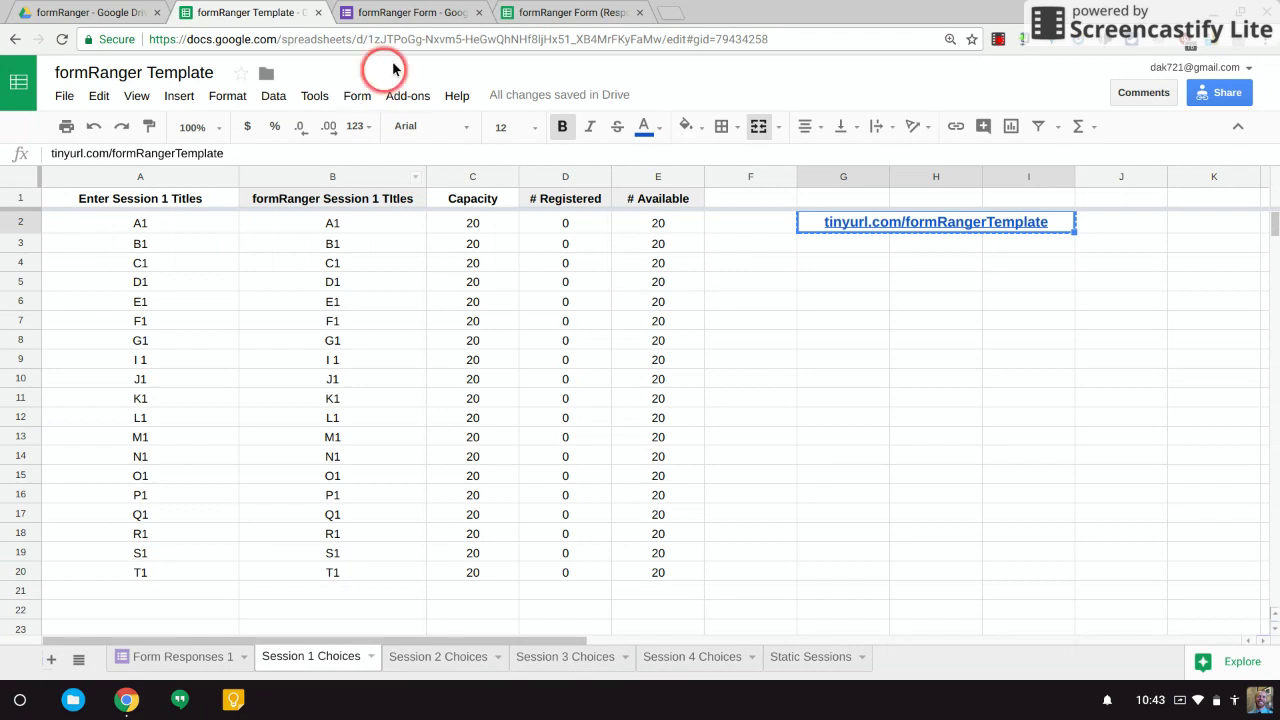
- Close the formRanger Template spreadsheet and open the Copy of Session 1 Choices sheet in the responses spreadsheet
click(510, 10)
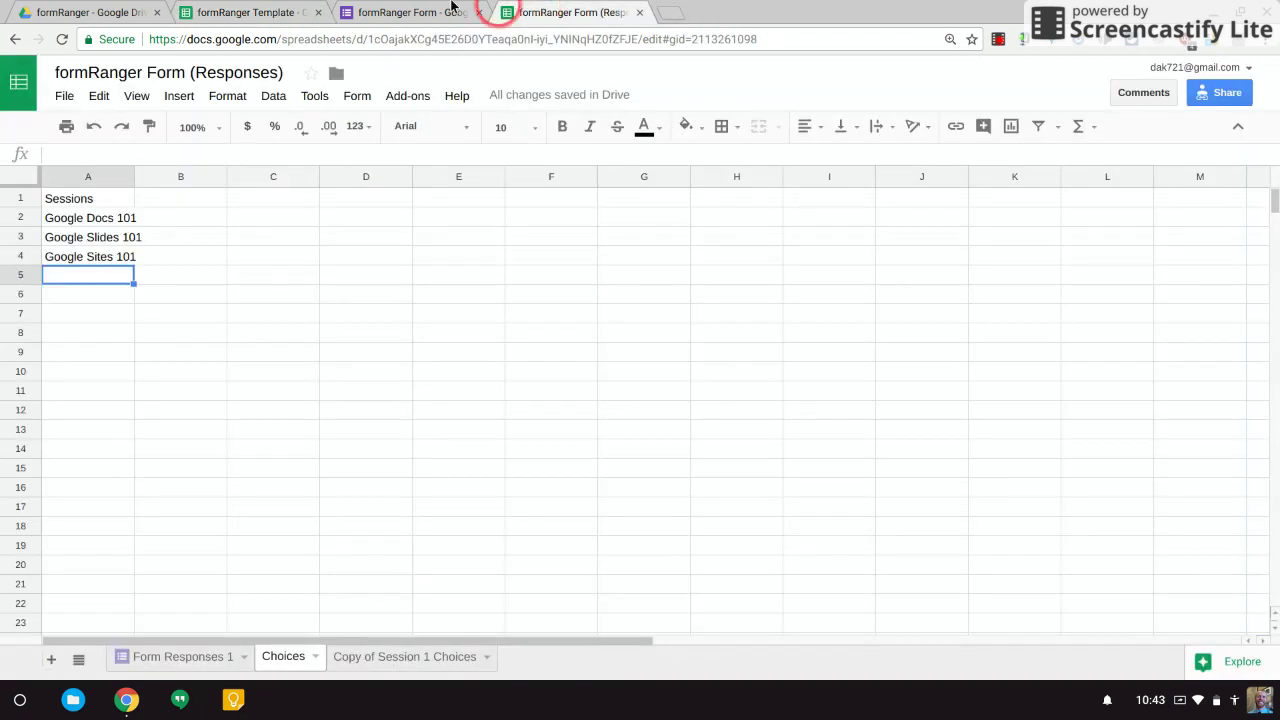
click(319, 14)
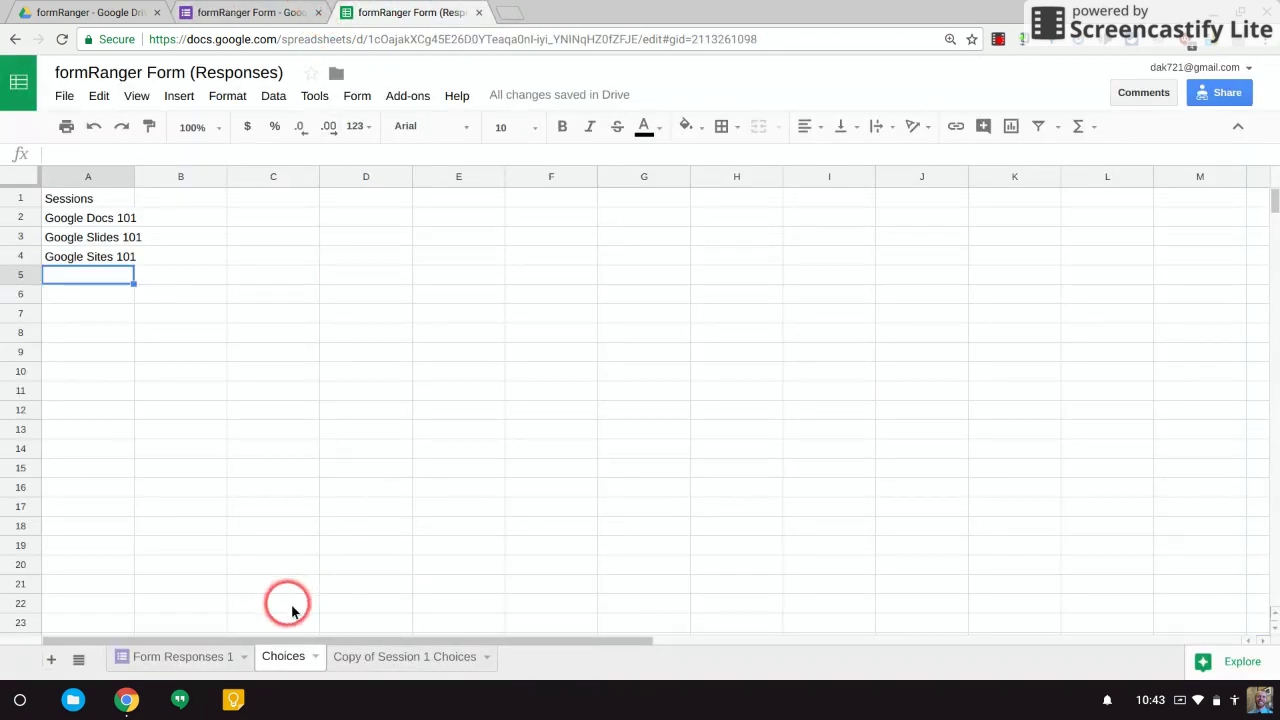
click(362, 660)
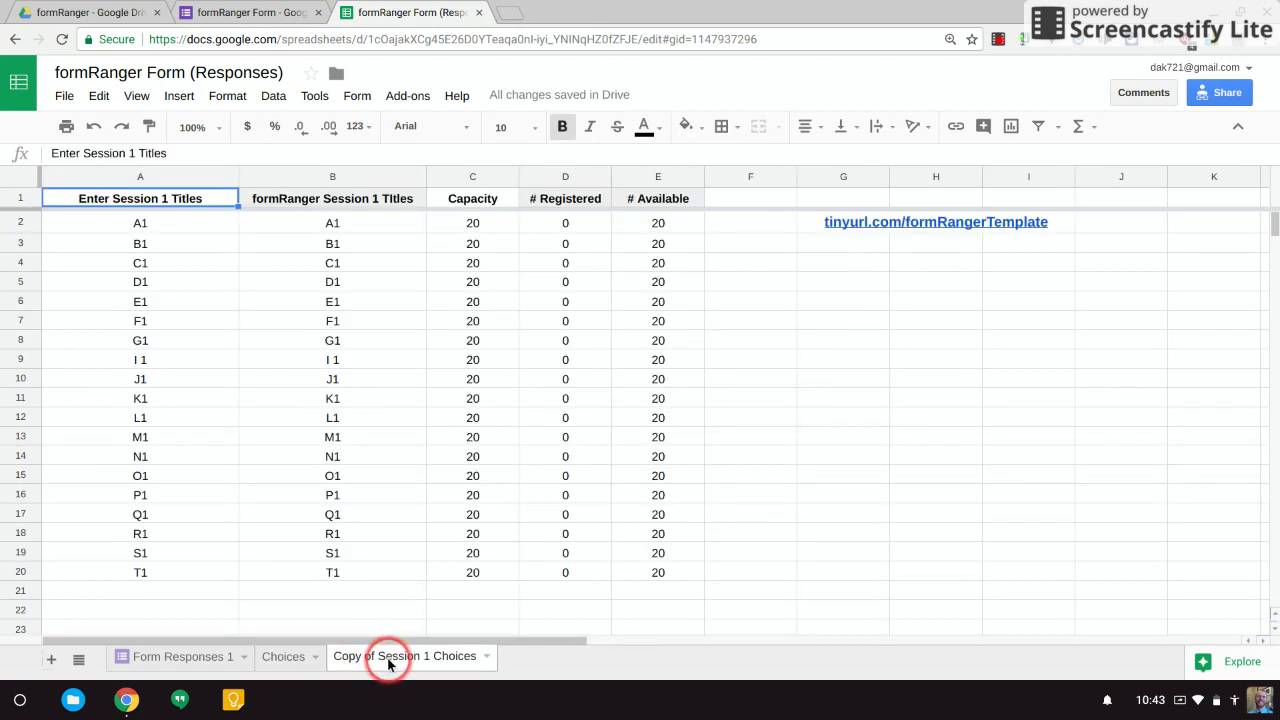
- Enter Google Docs, Google Slides and Google Sites as the session titles in A2:A4, and clear the remaining titles in A5:A20
click(193, 230)
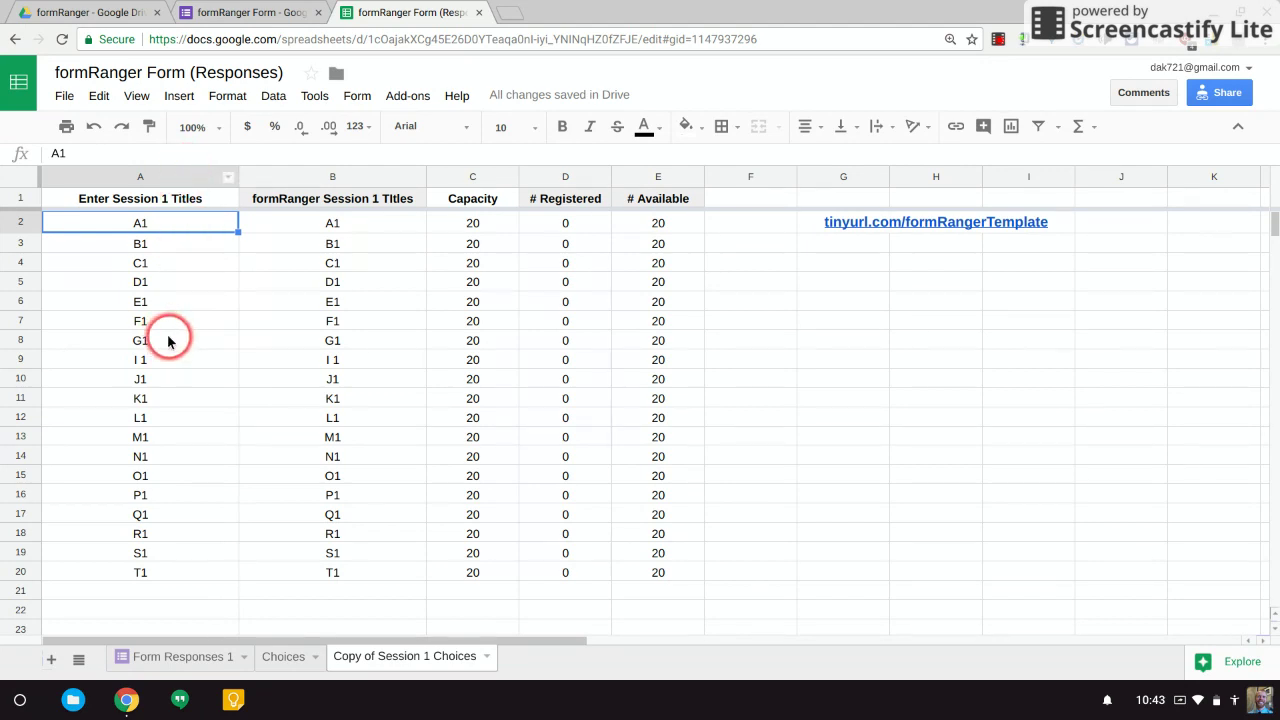
text(Google Docs)
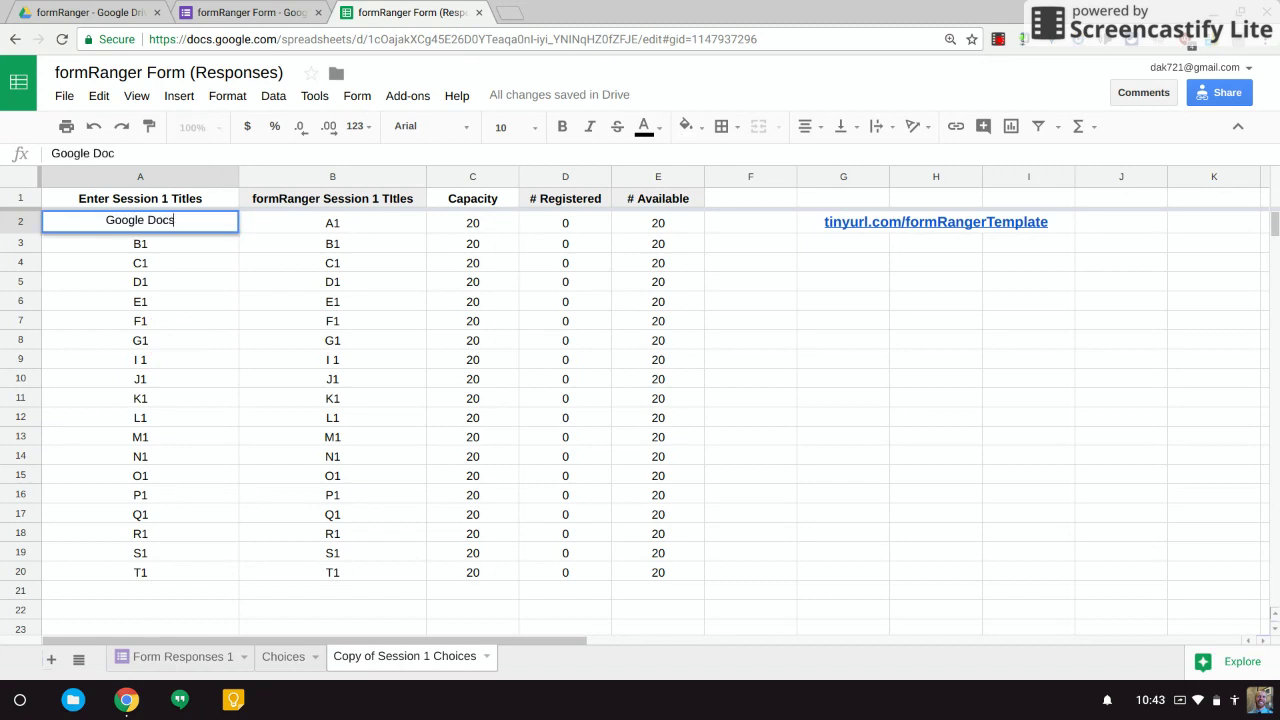
key(Return)
text(Google Sl)
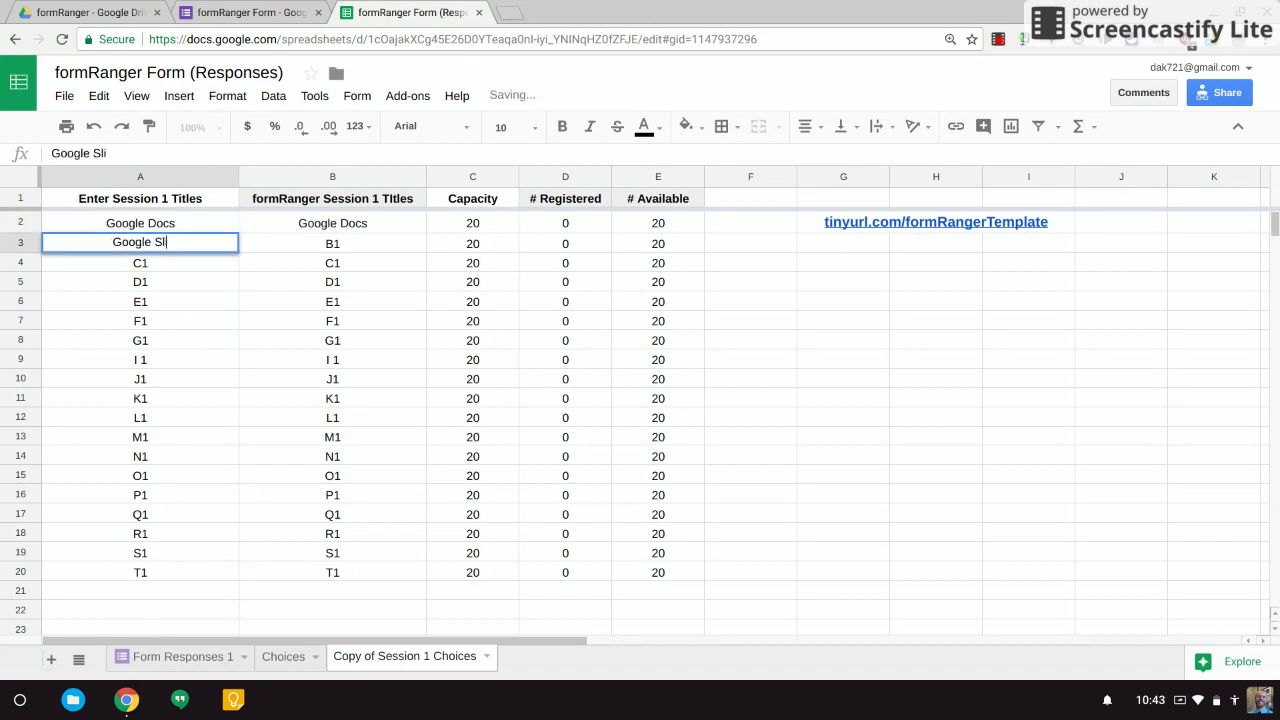
text(ides)
key(Return)
text(Goo)
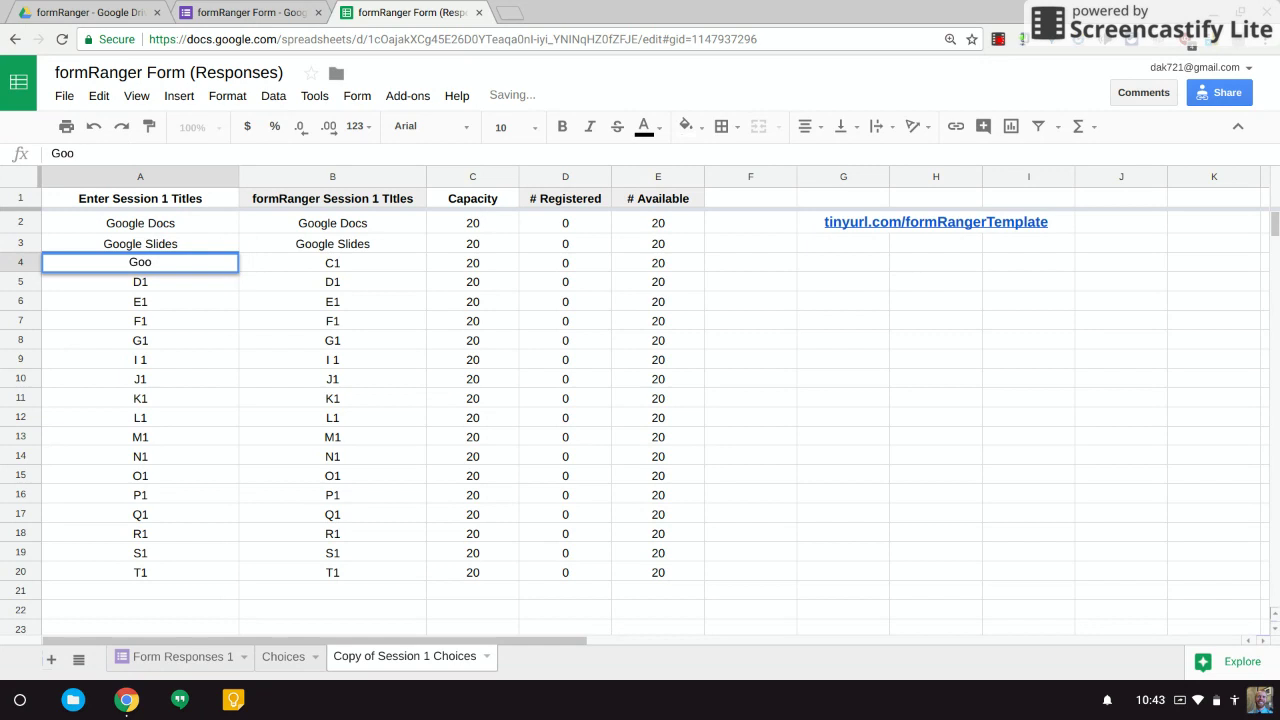
text(gle Sites)
key(Return)
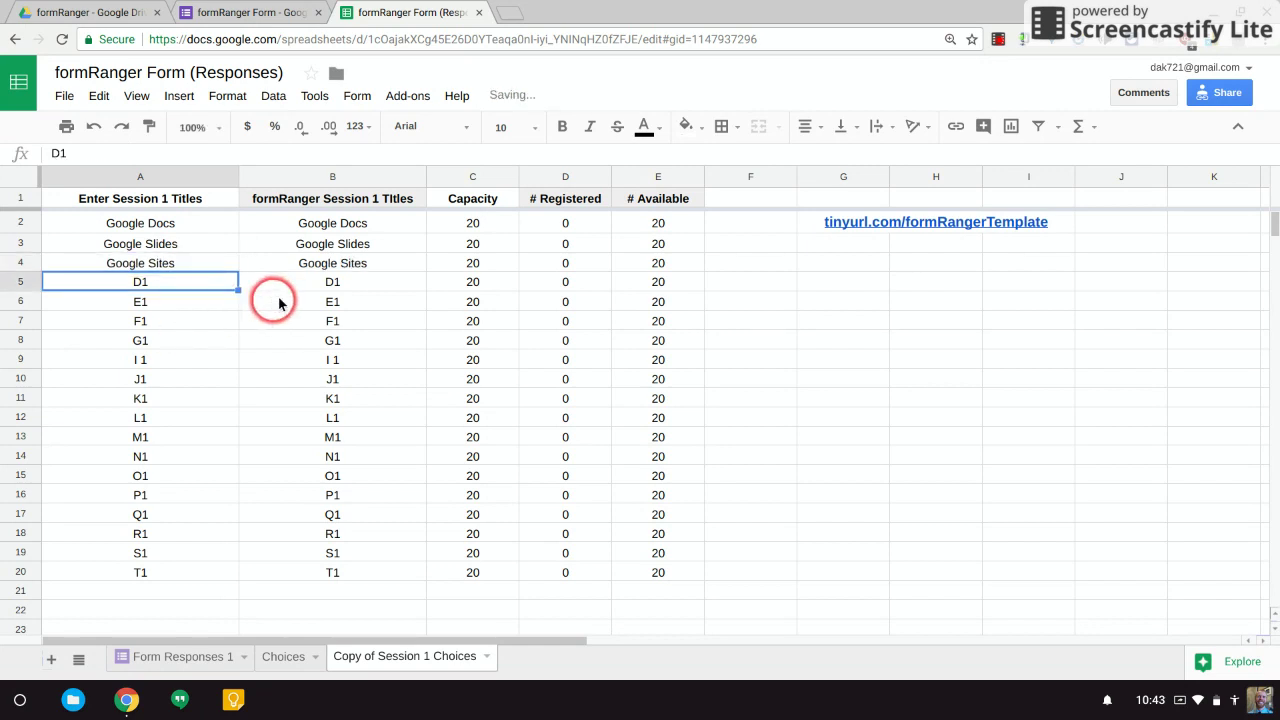
drag(150, 281, 137, 571)
key(Delete)
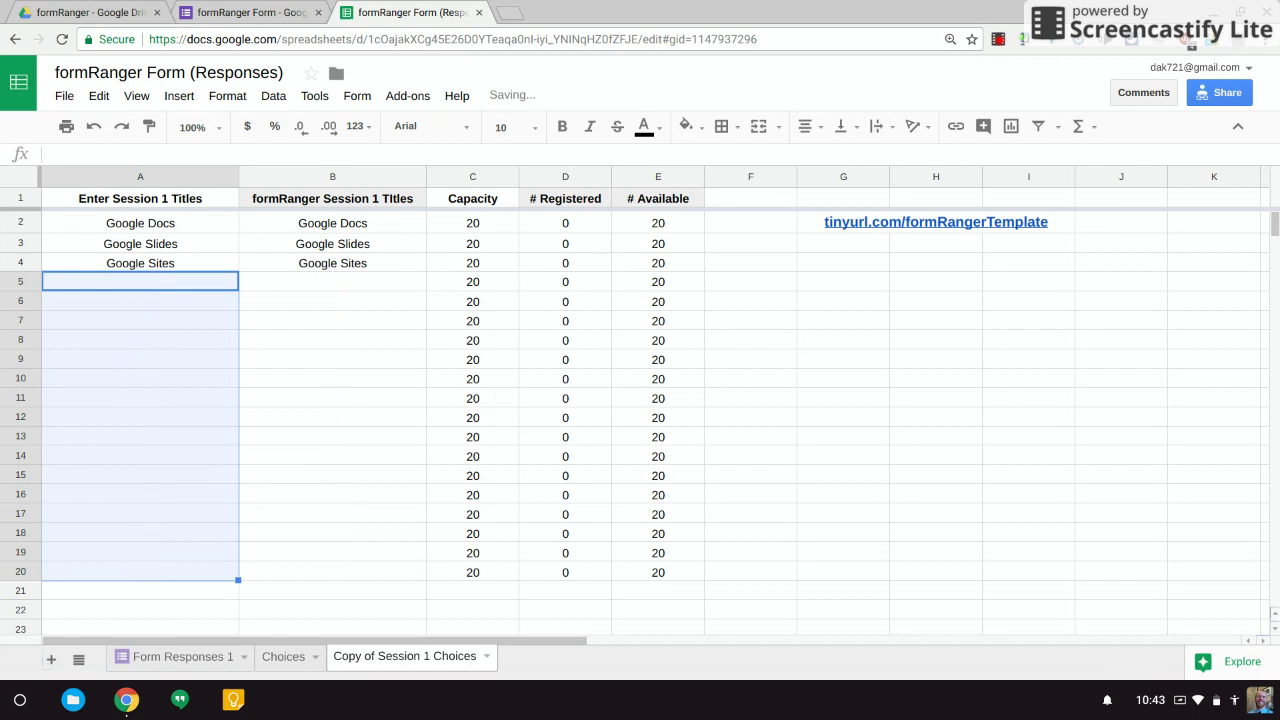
- Examine the copied sheet's # Registered, Capacity and formRanger title cells in row 2, and compare the count formula with Form Responses 1
click(493, 228)
click(540, 232)
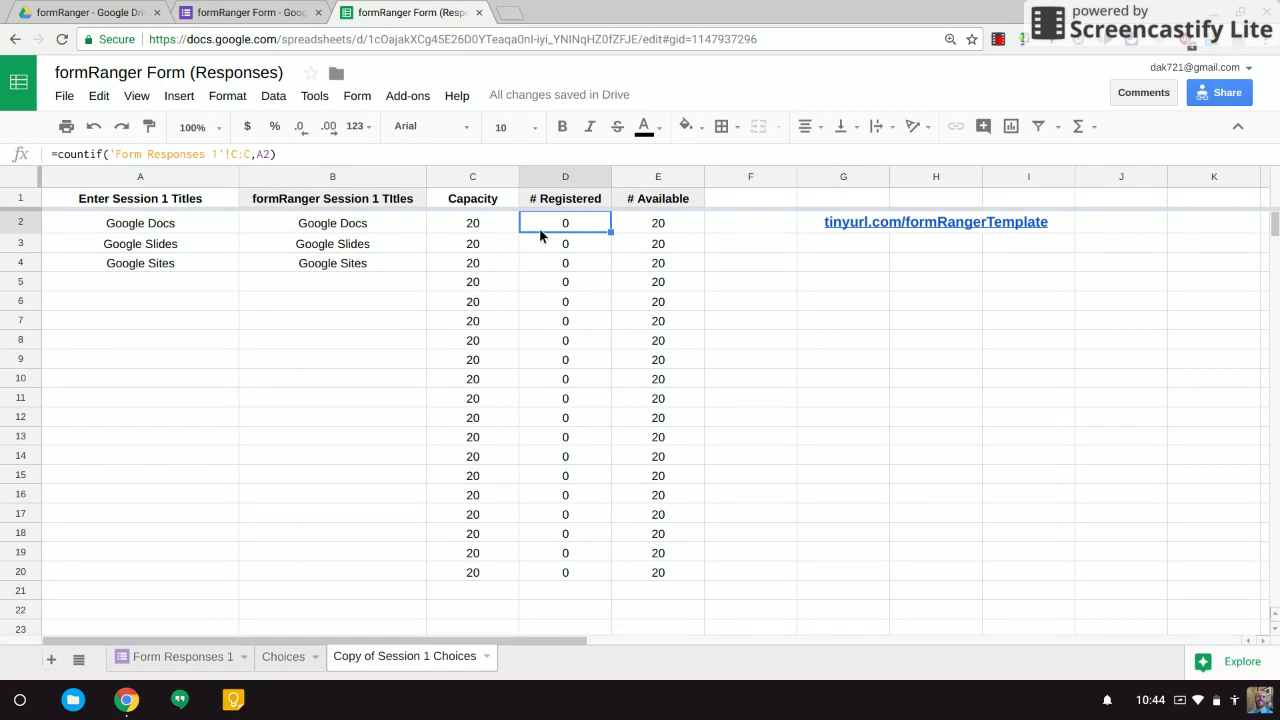
click(542, 235)
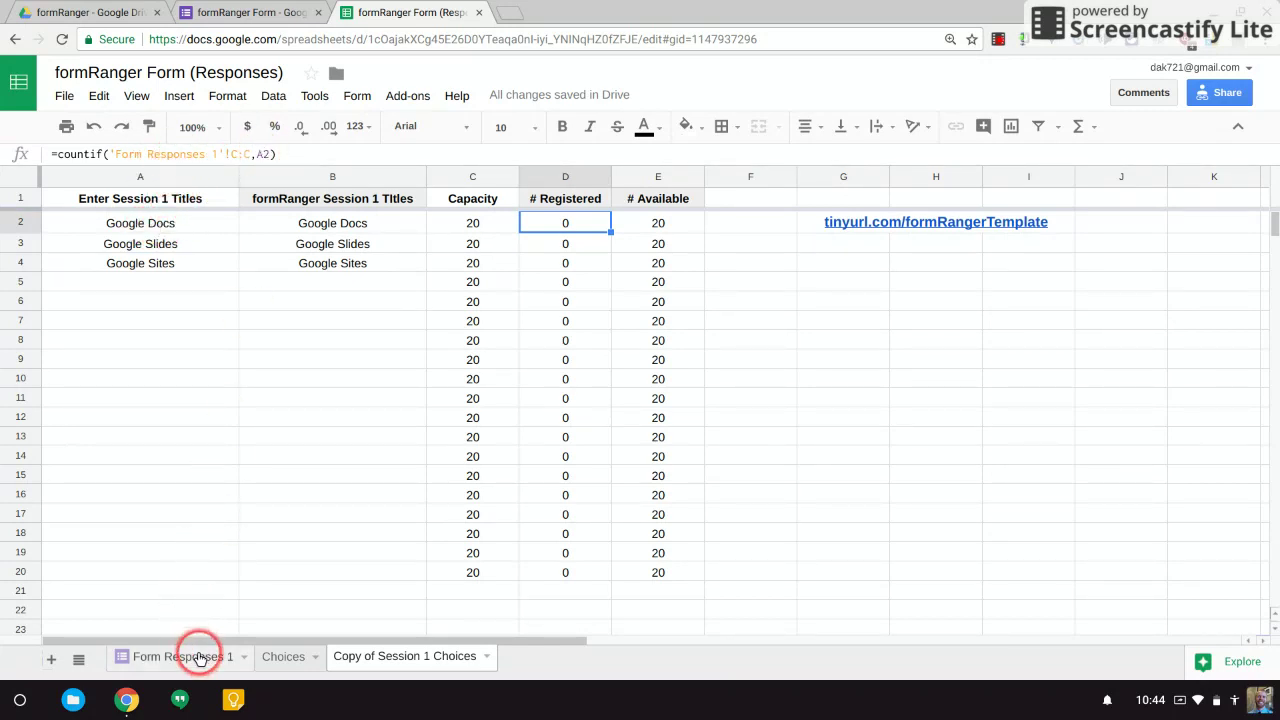
click(199, 660)
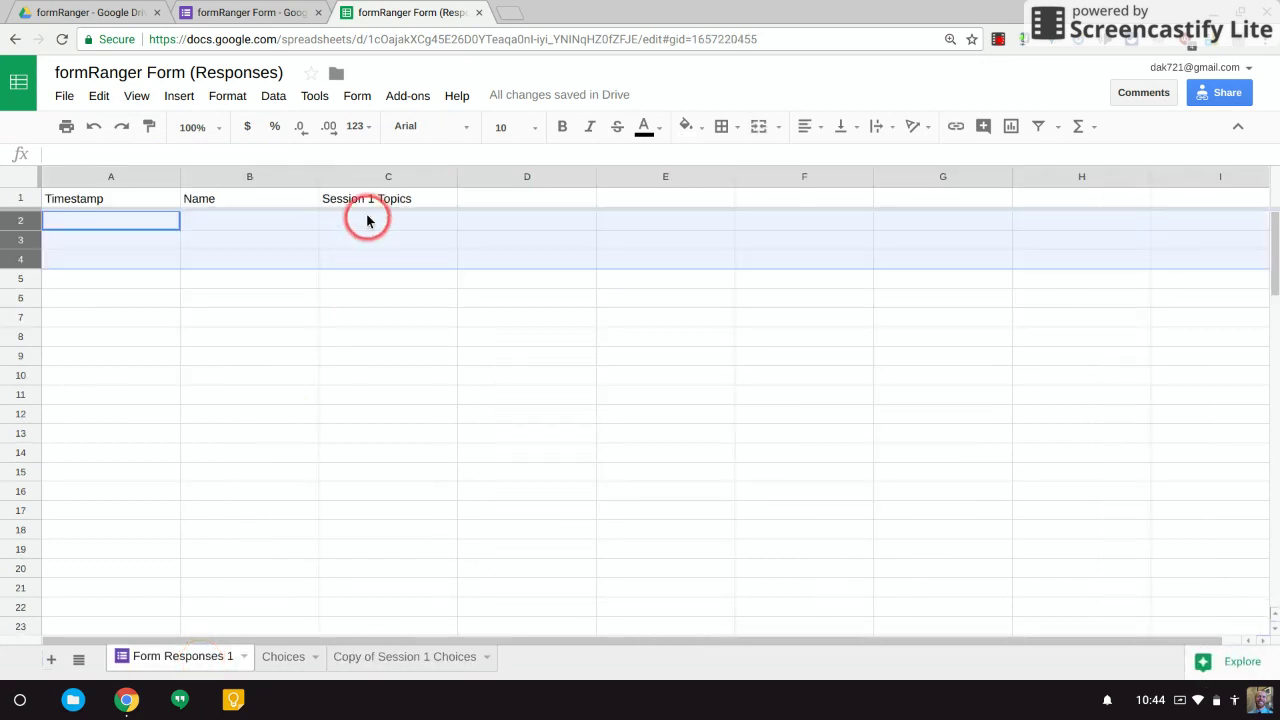
click(383, 658)
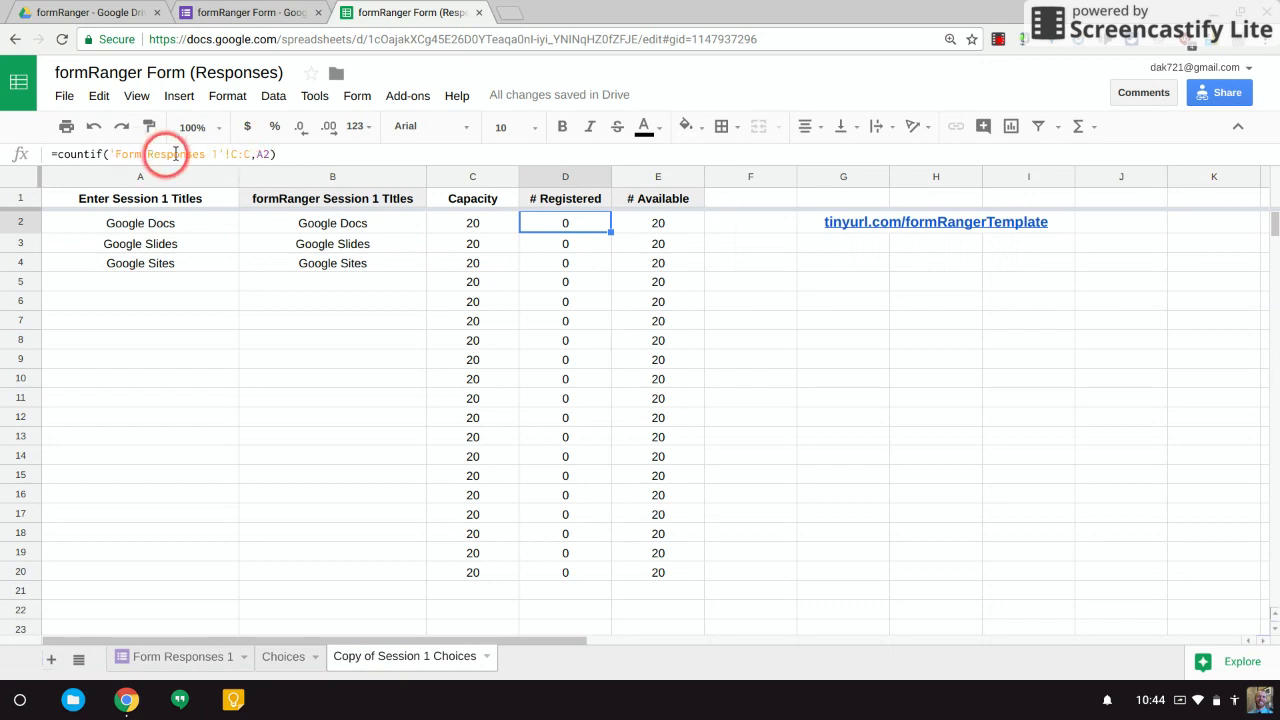
click(173, 658)
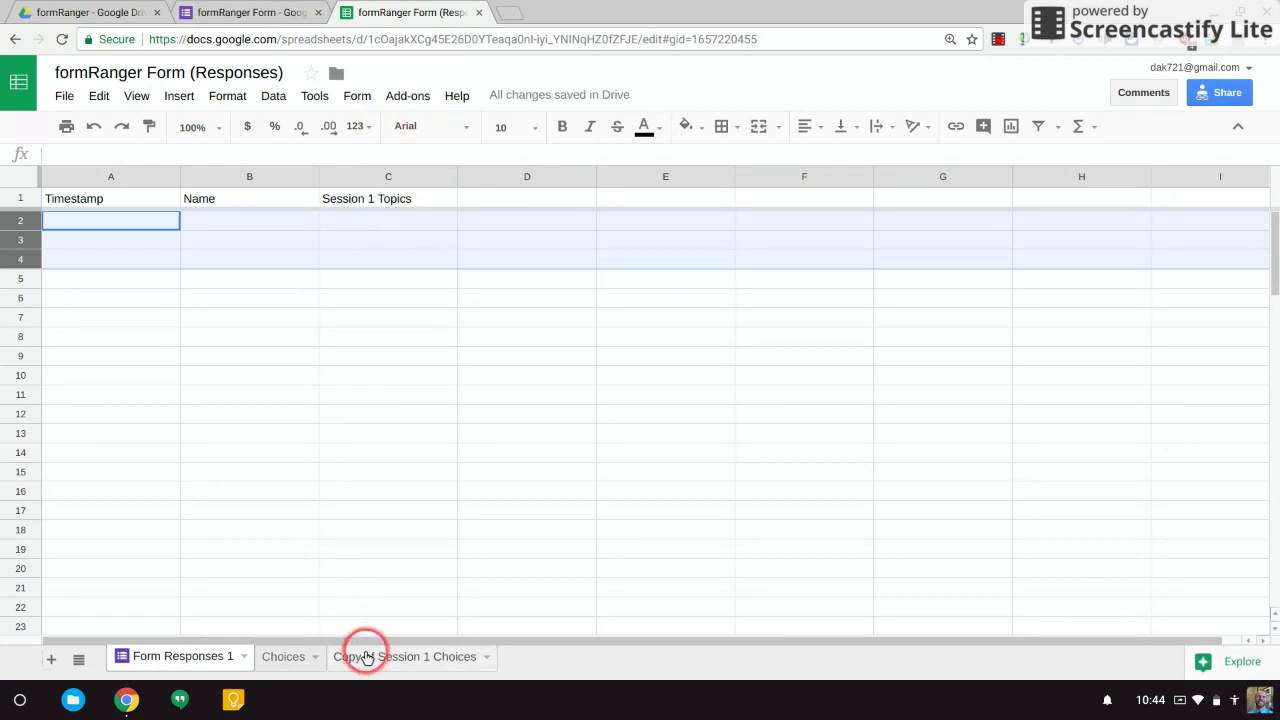
click(368, 659)
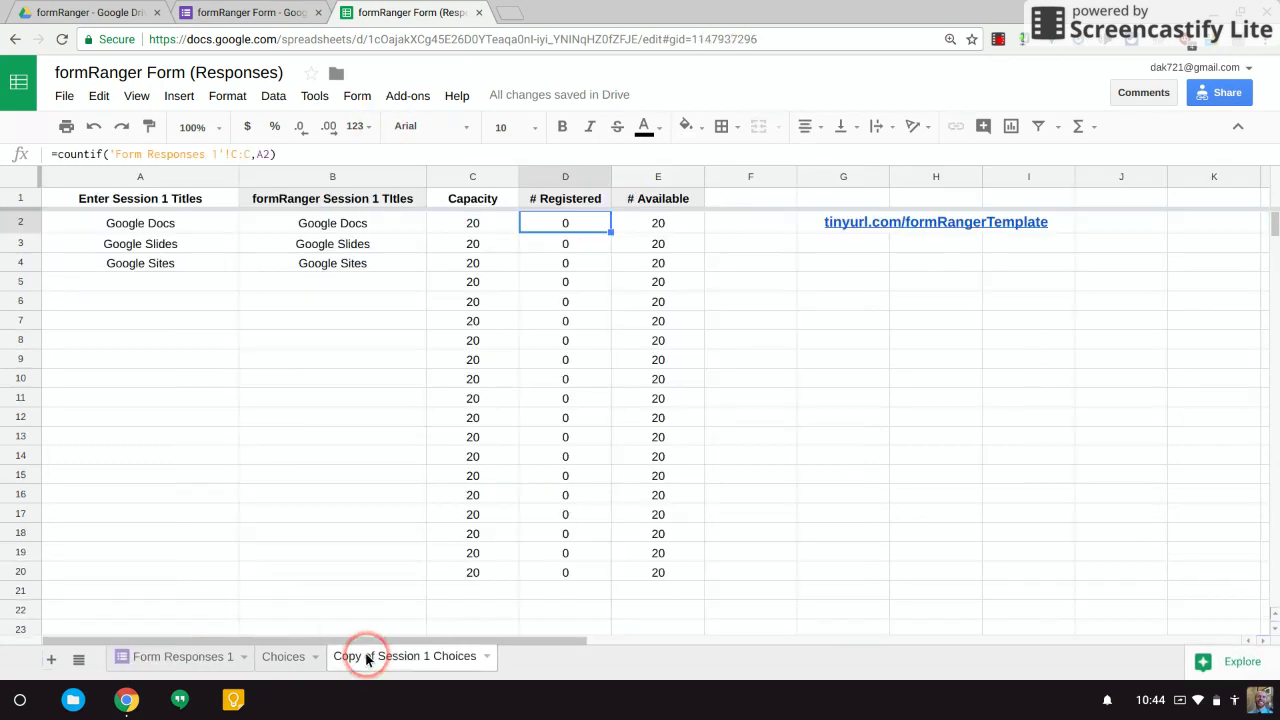
click(500, 229)
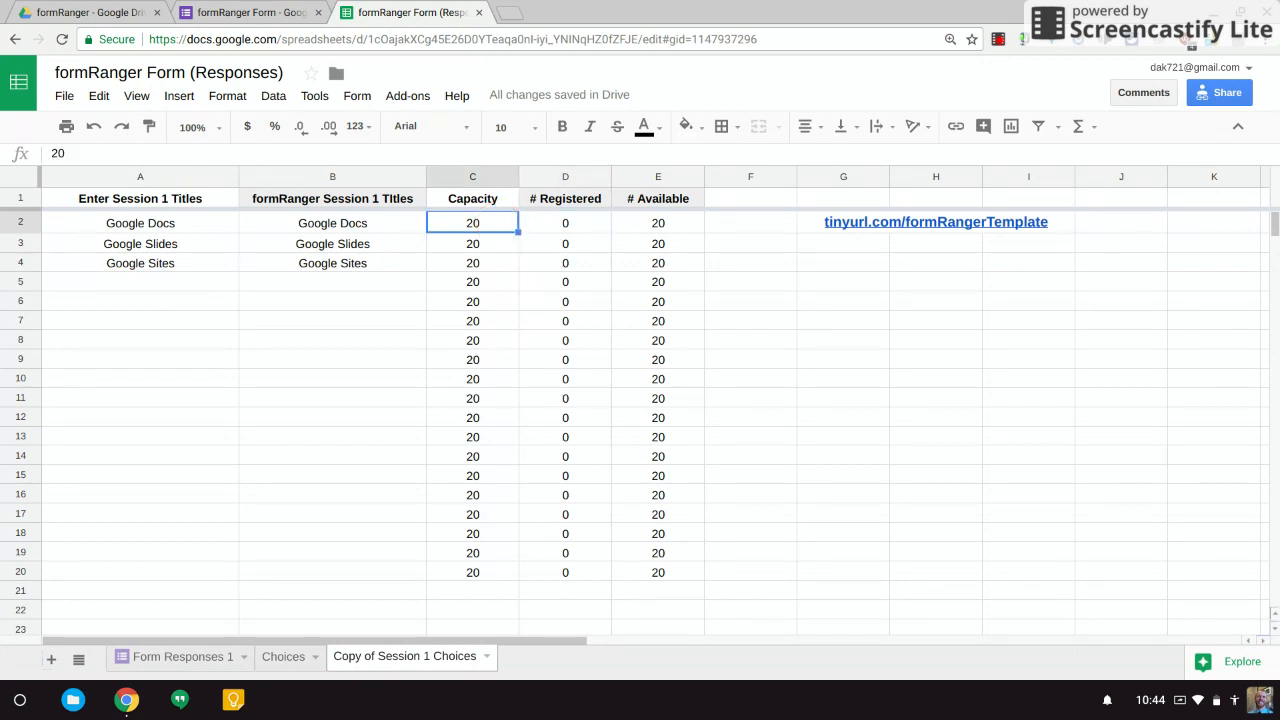
key(Right)
key(Left)
key(Left)
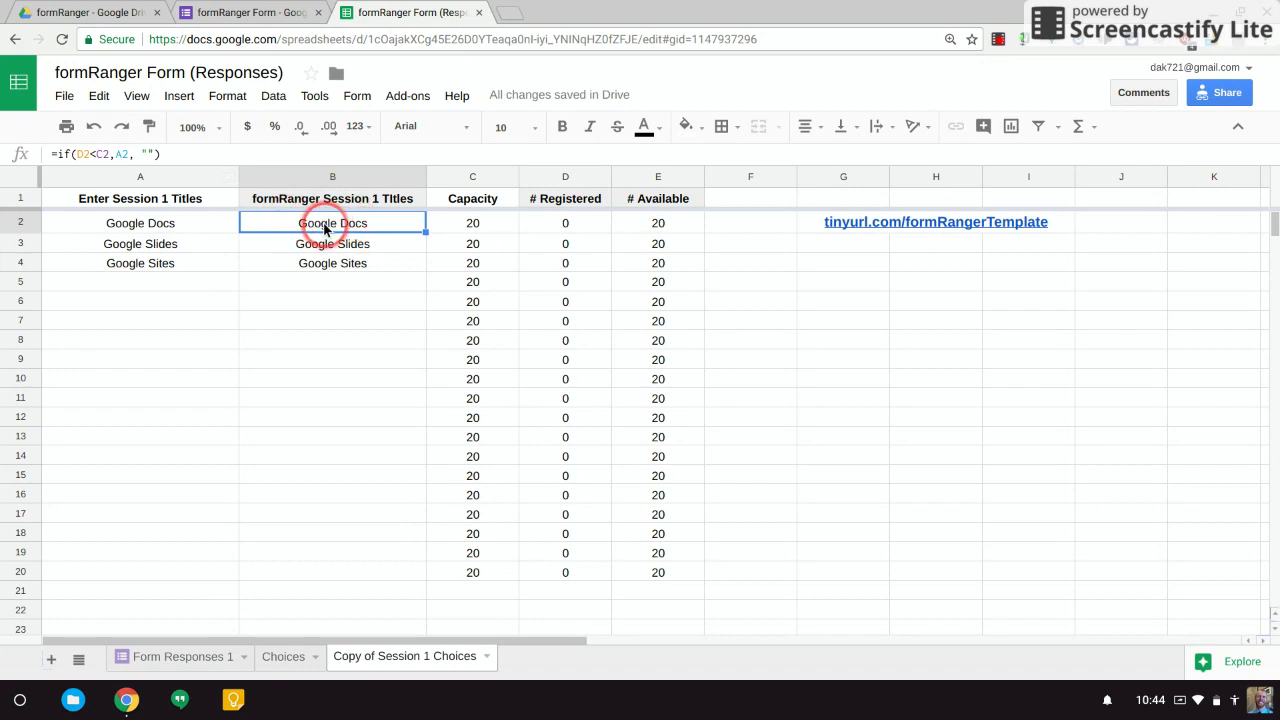
- Set the Capacity of the Google Docs, Google Slides and Google Sites sessions to 3 each
click(471, 222)
text(3)
key(Return)
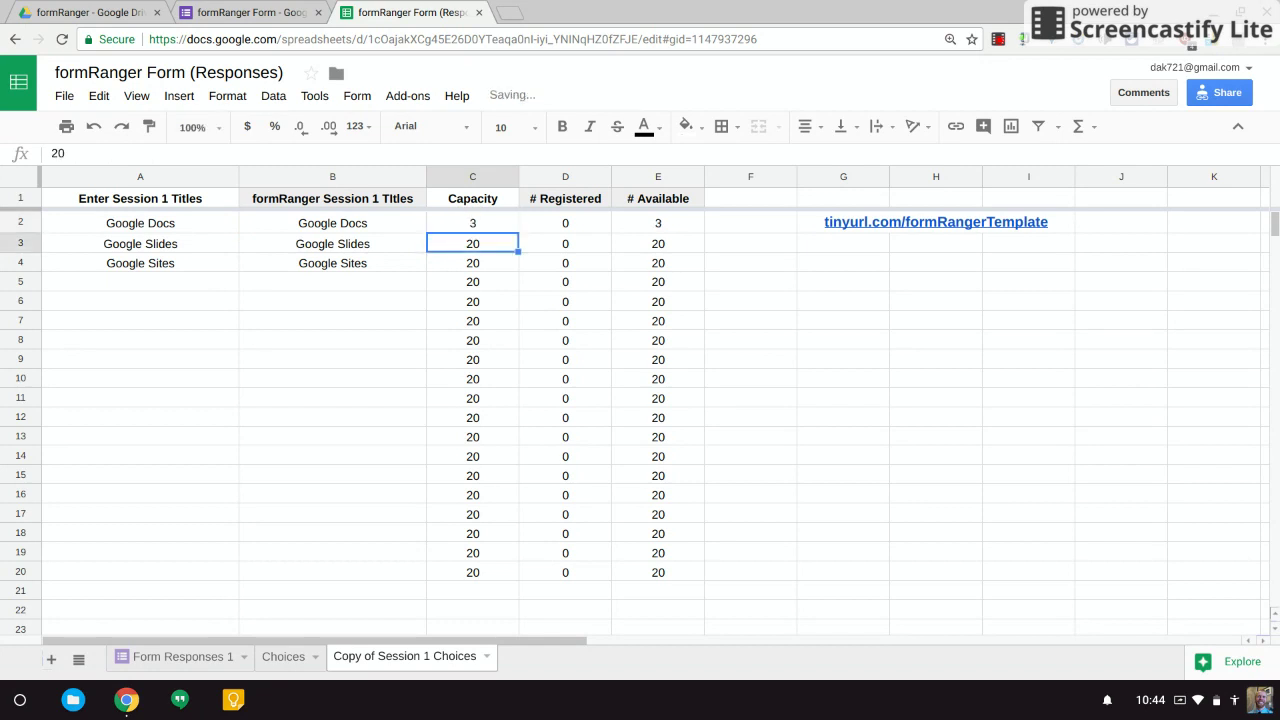
text(3)
key(Return)
text(3)
key(Return)
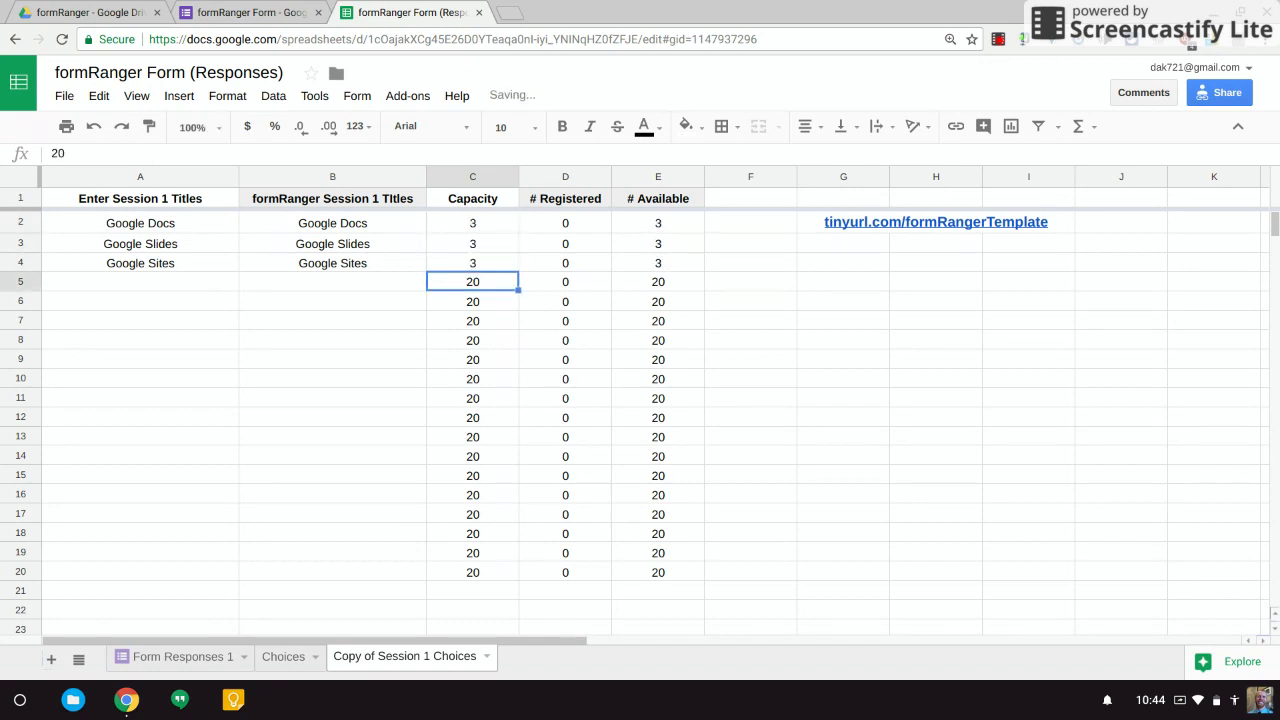
- Remove the Google Docs 101 and Google Slides 101 options from the form's Session 1 Topics question
click(266, 9)
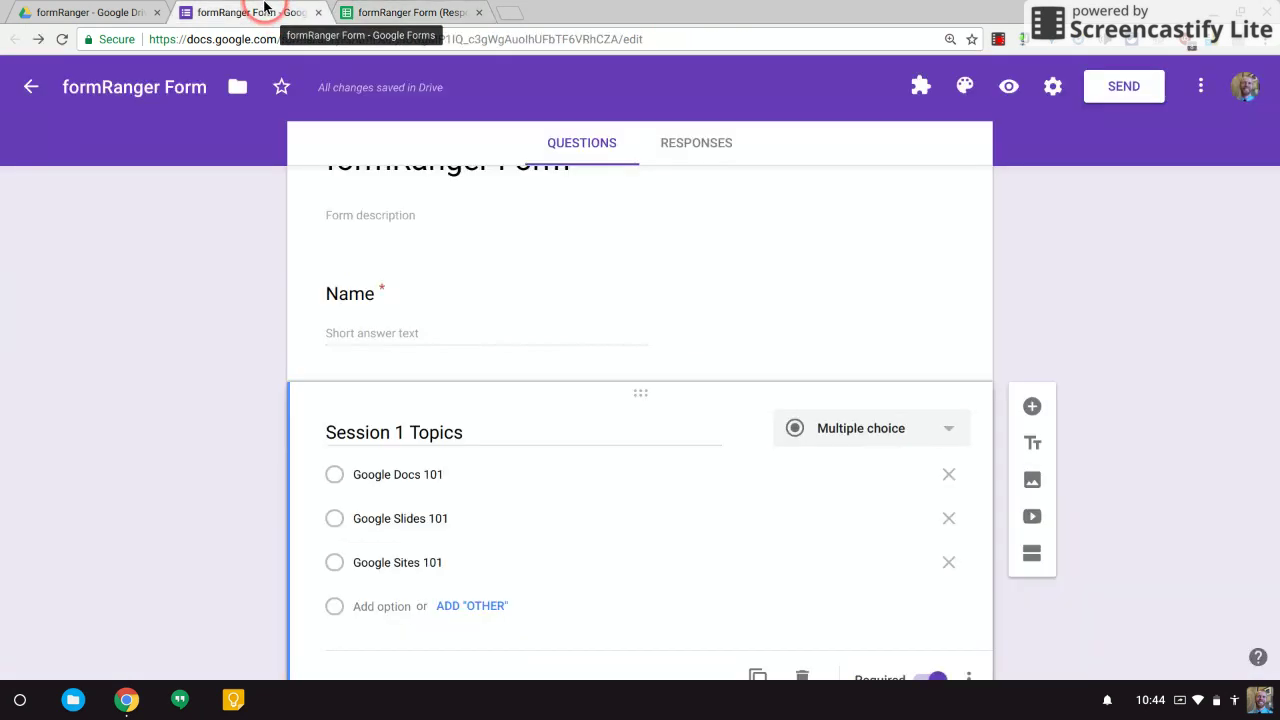
click(947, 480)
click(947, 480)
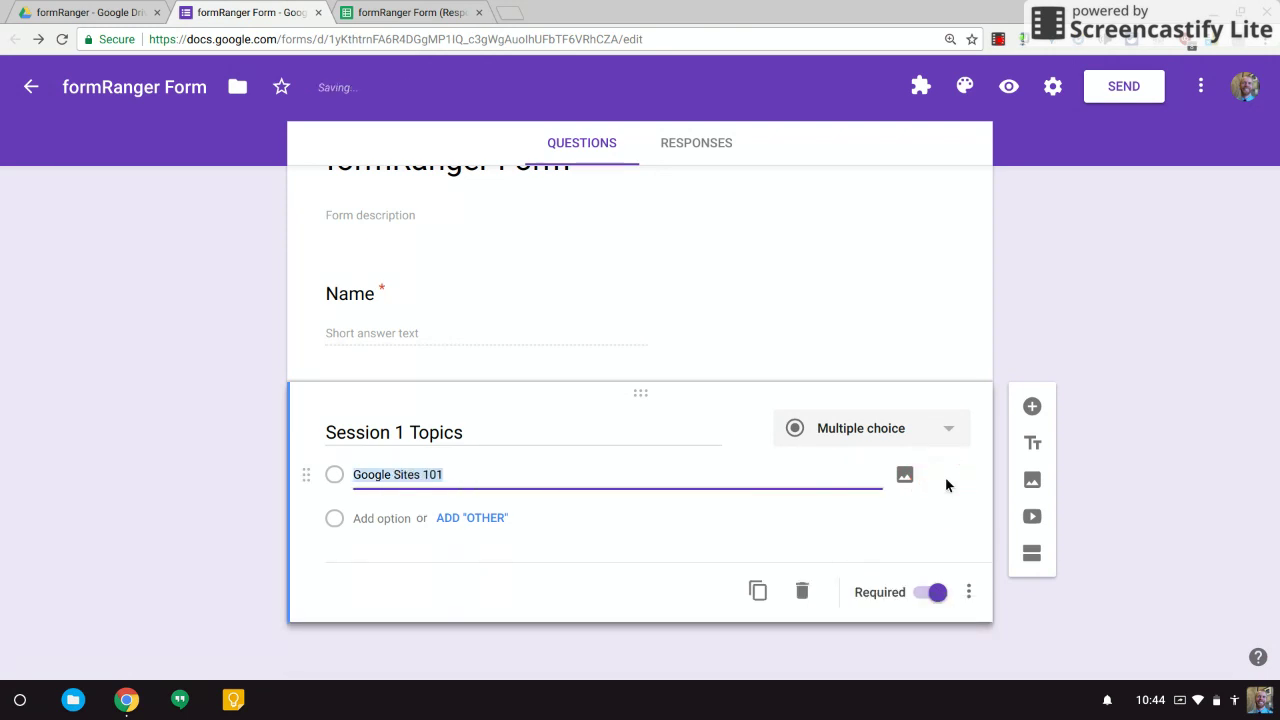
- Start the formRanger add-on on the form to bring up the range settings for Session 1 Topics
click(918, 84)
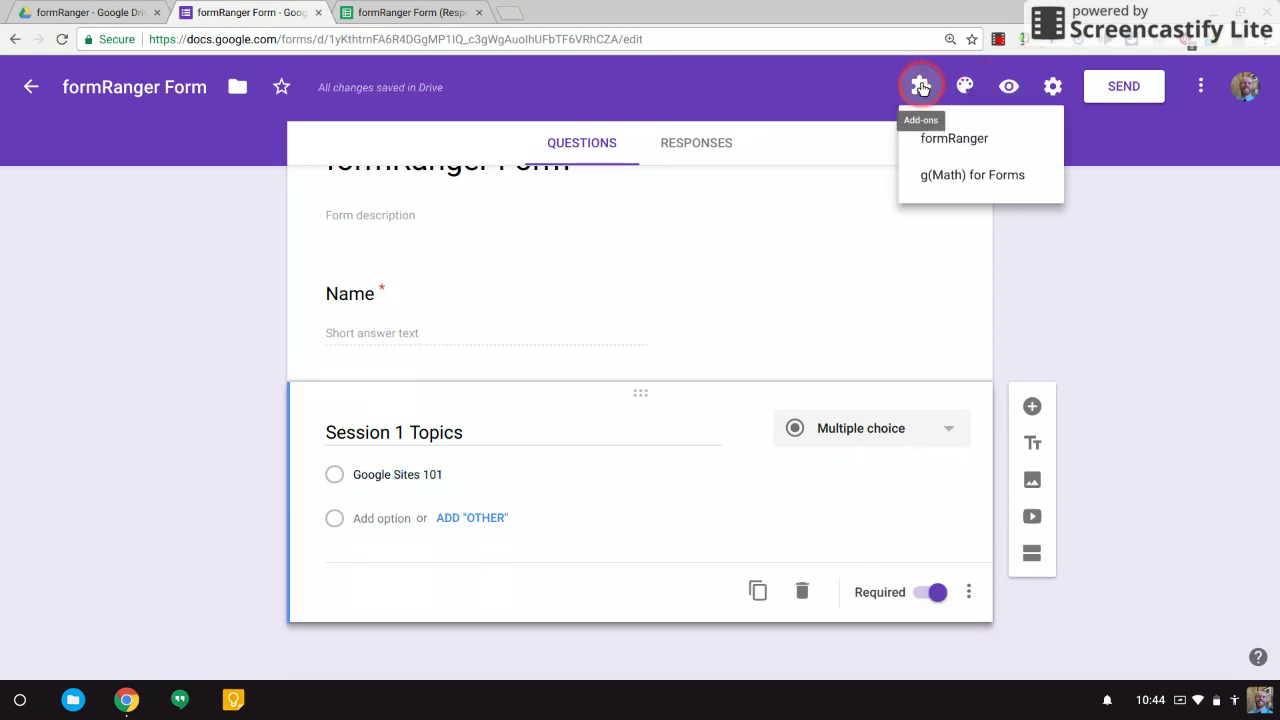
click(949, 141)
click(605, 177)
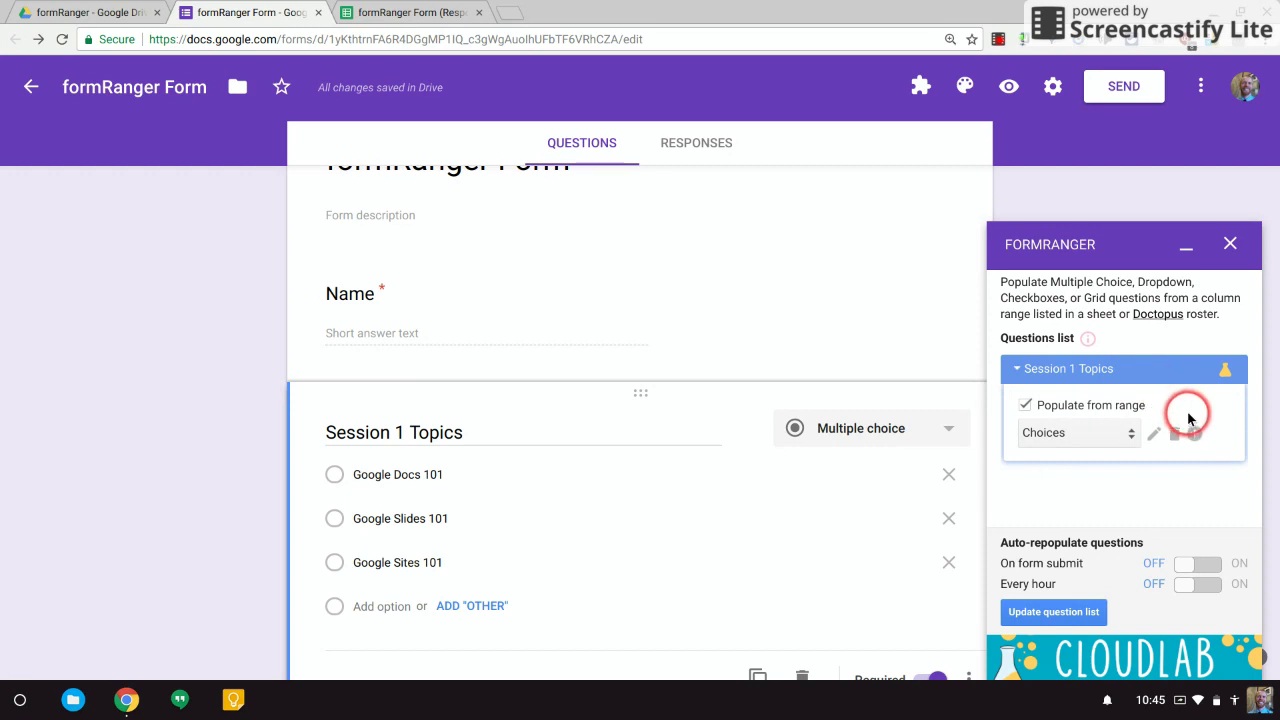
- Add a new range from formRanger Form (Responses), using sheet Copy of Session 1 Choices and column formRanger Session 1 TItles
click(1196, 436)
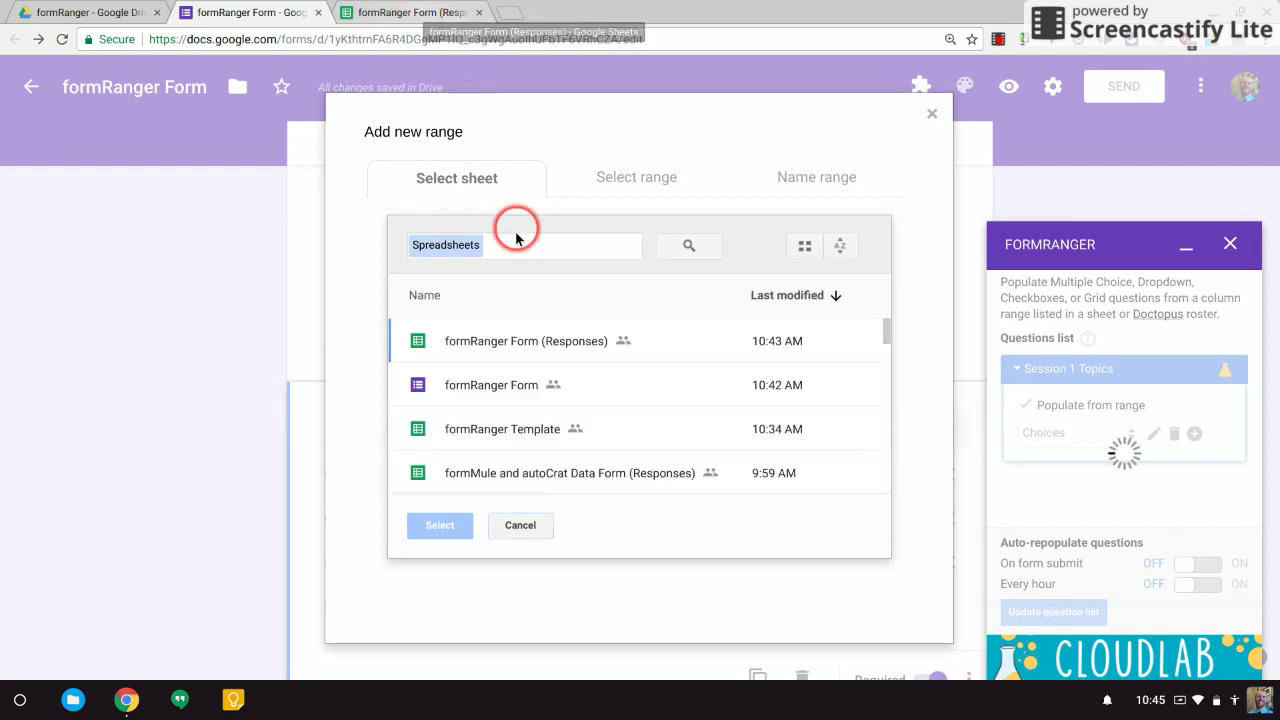
click(521, 345)
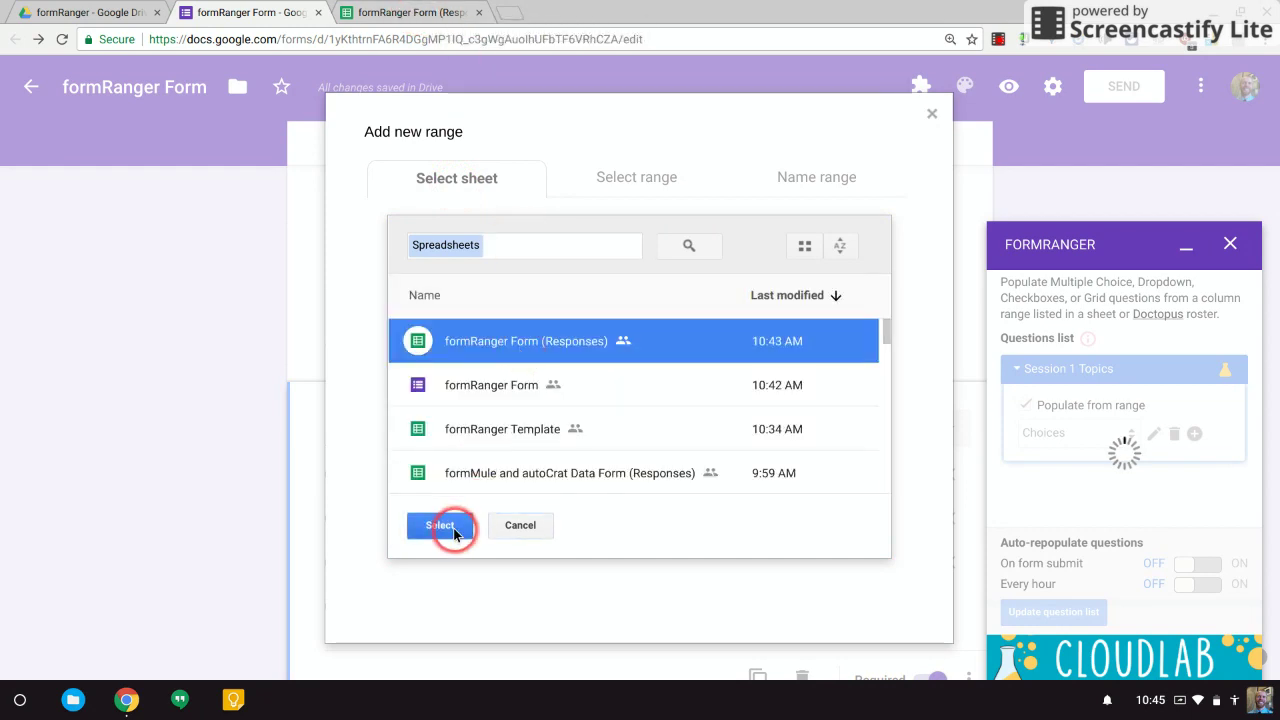
click(440, 525)
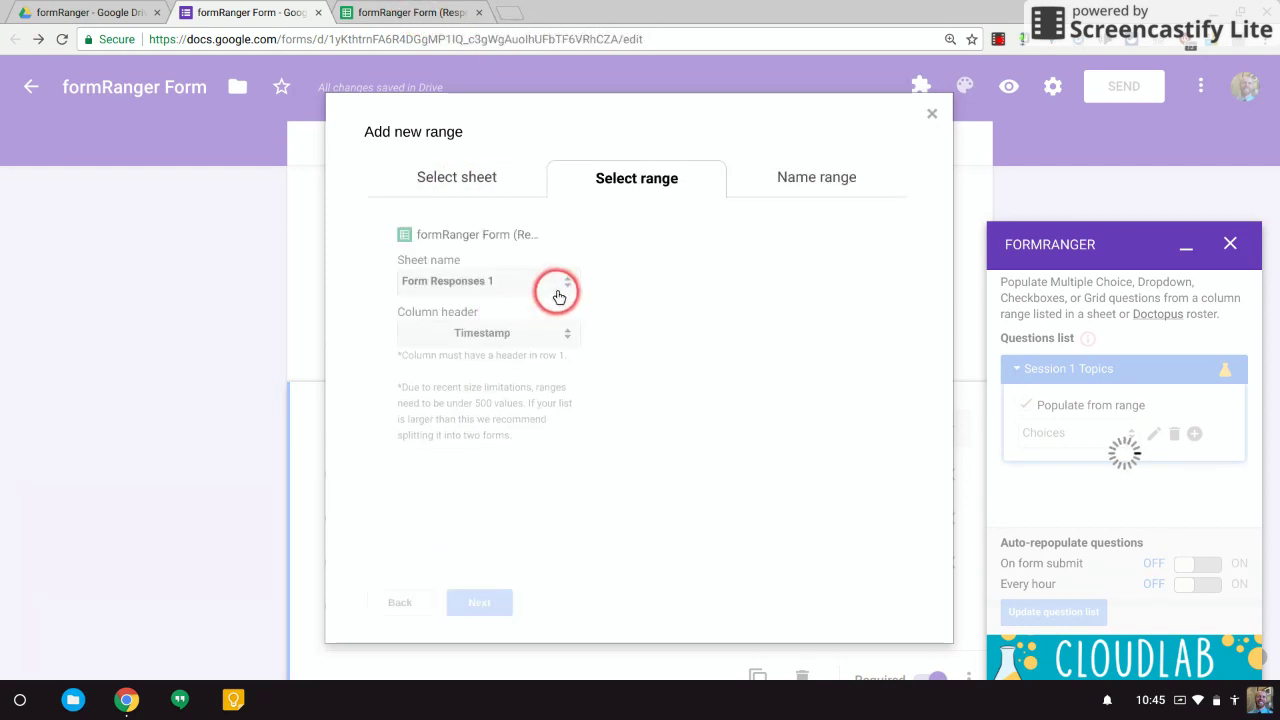
click(561, 288)
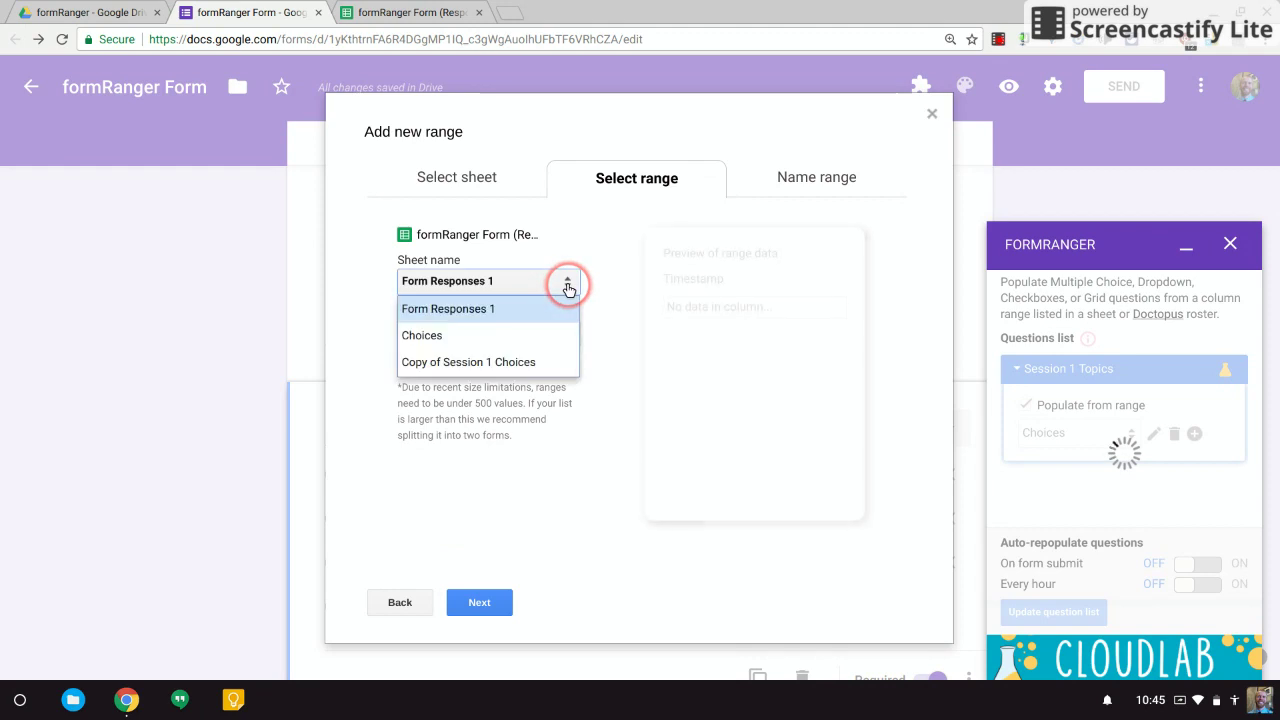
click(536, 364)
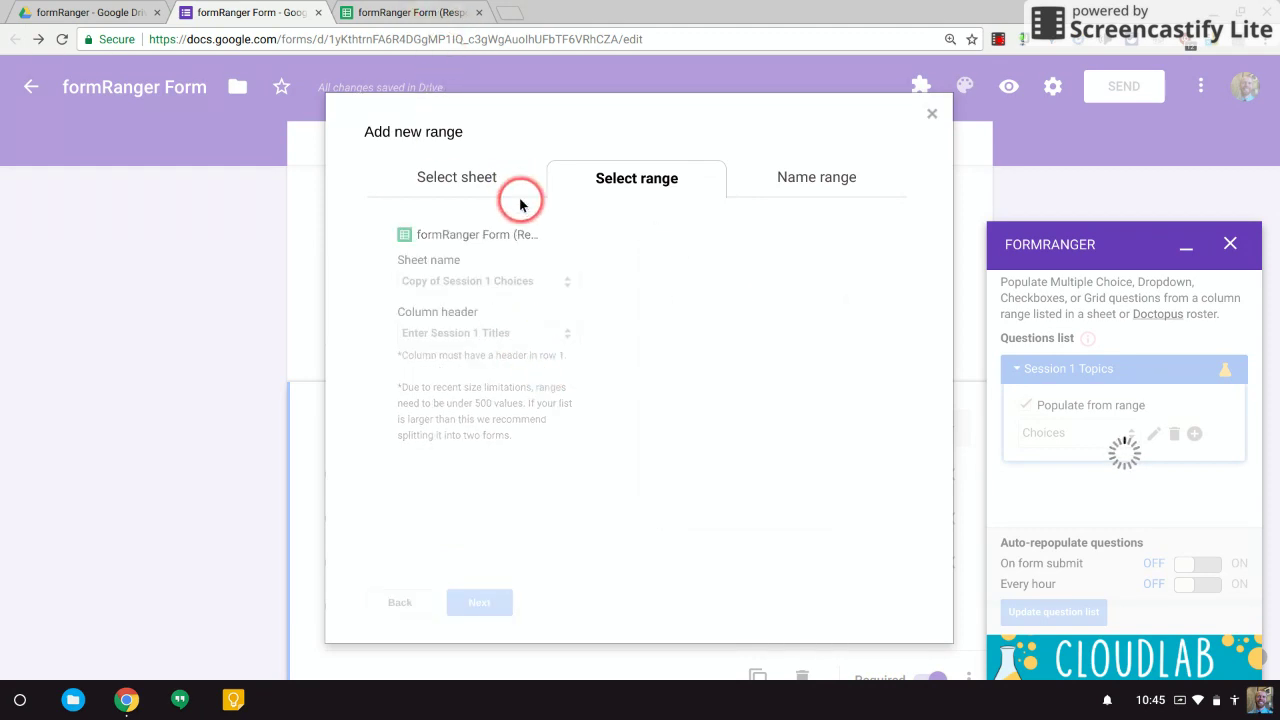
click(568, 333)
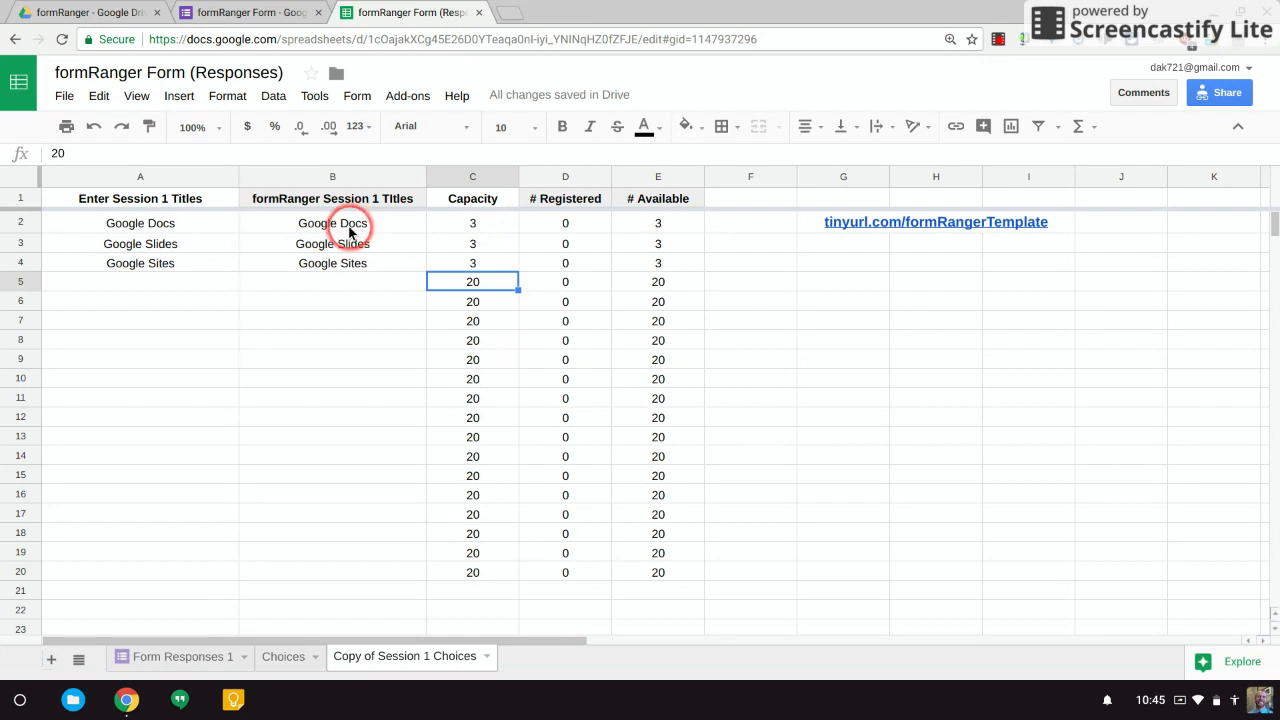
click(230, 12)
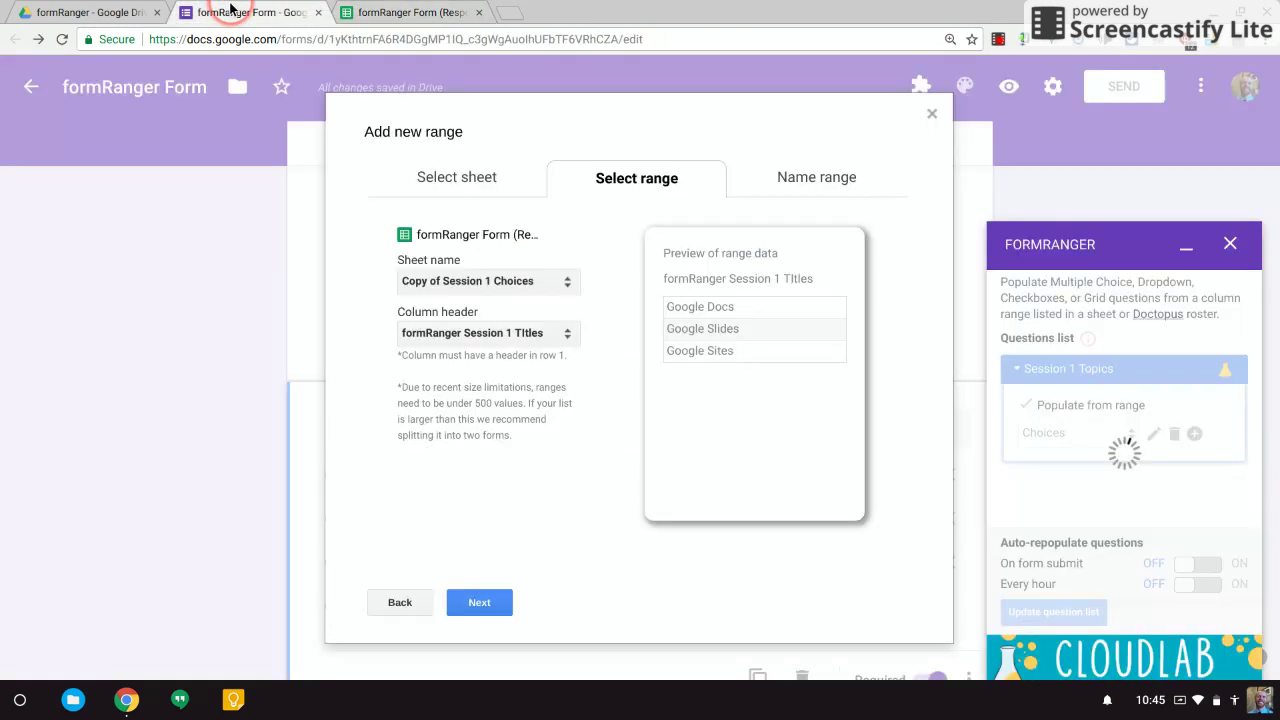
- Name the new range Sessions, then save it and populate the Session 1 Topics question
click(480, 603)
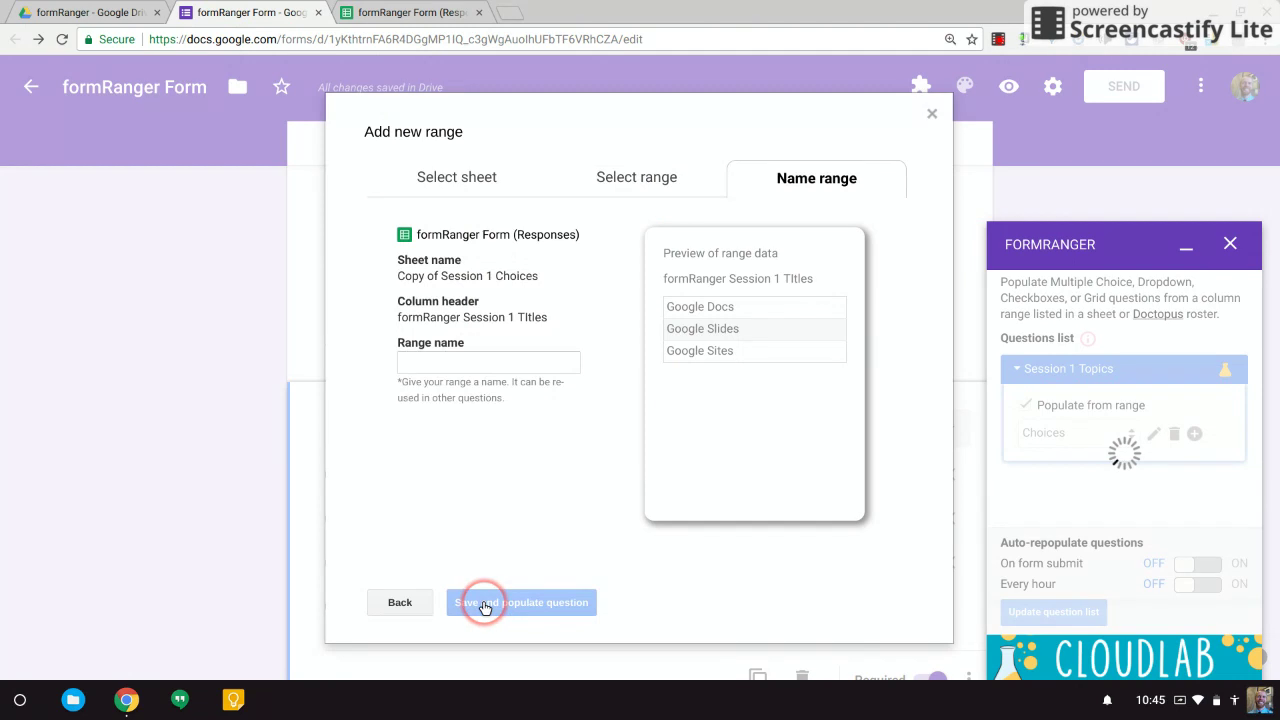
click(454, 366)
text(CH)
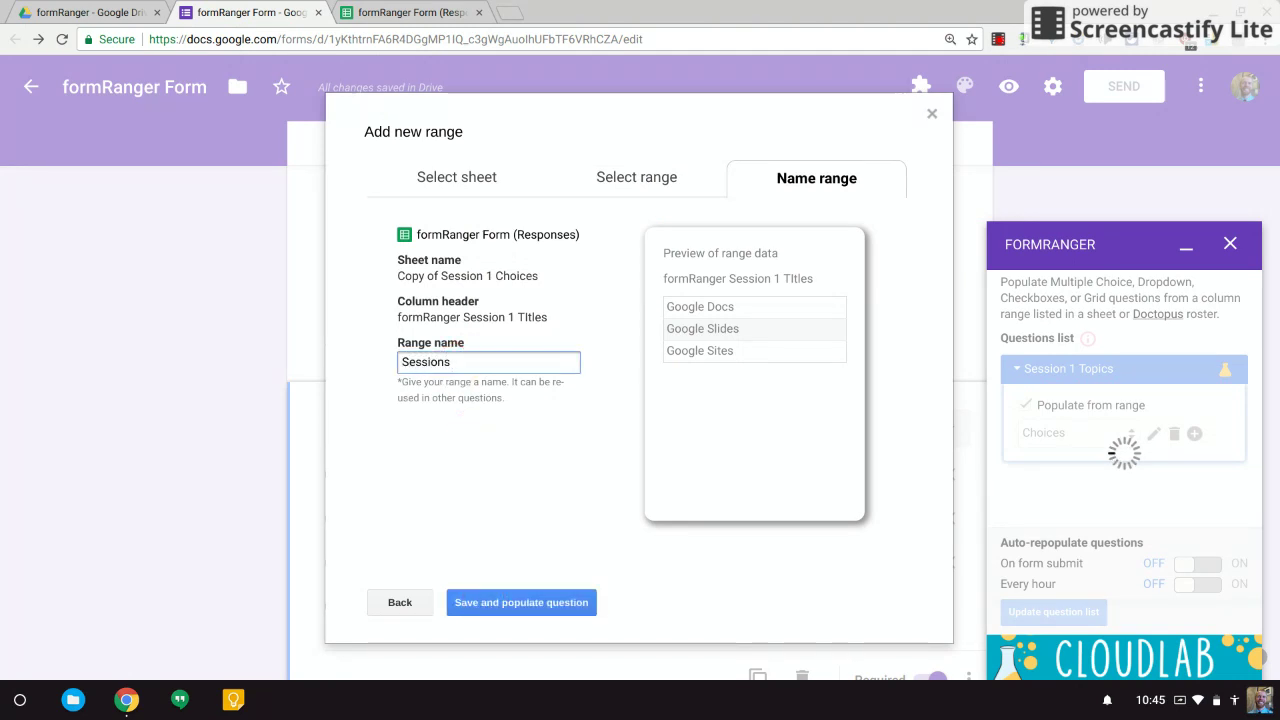
click(510, 603)
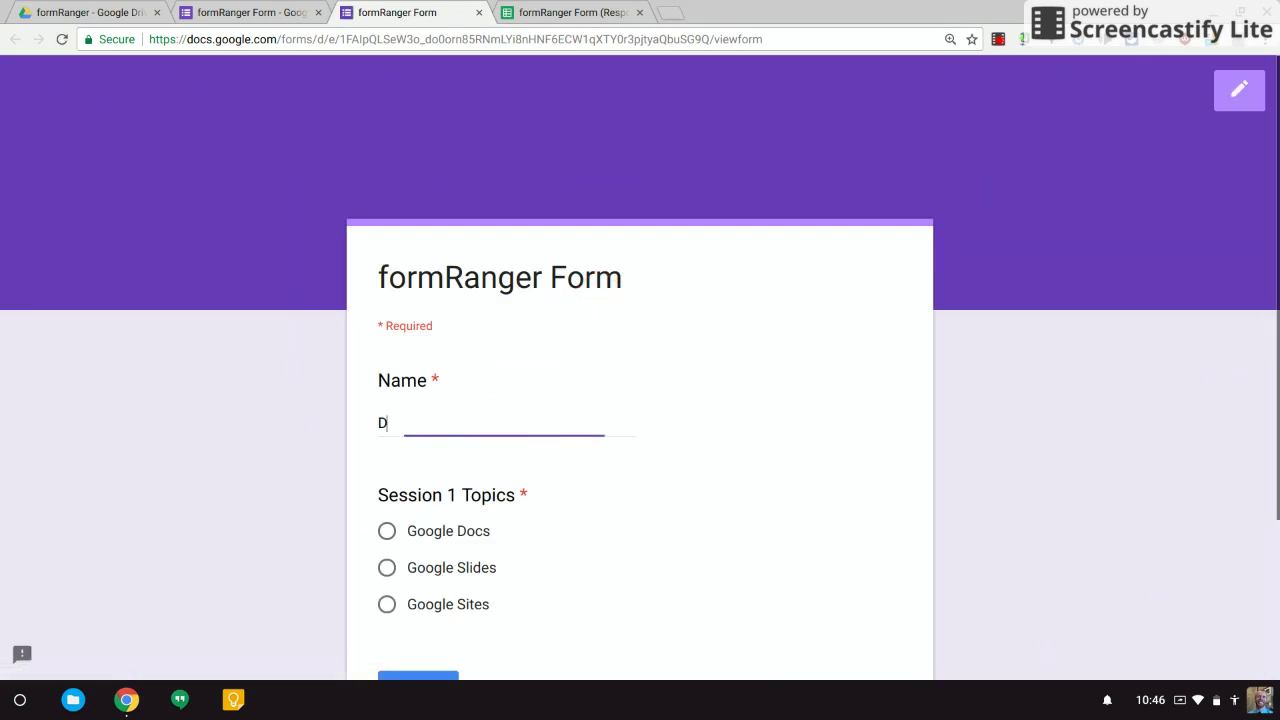
- Submit a first test response on the live form with the respondent's name and Google Docs as the session topic
click(418, 534)
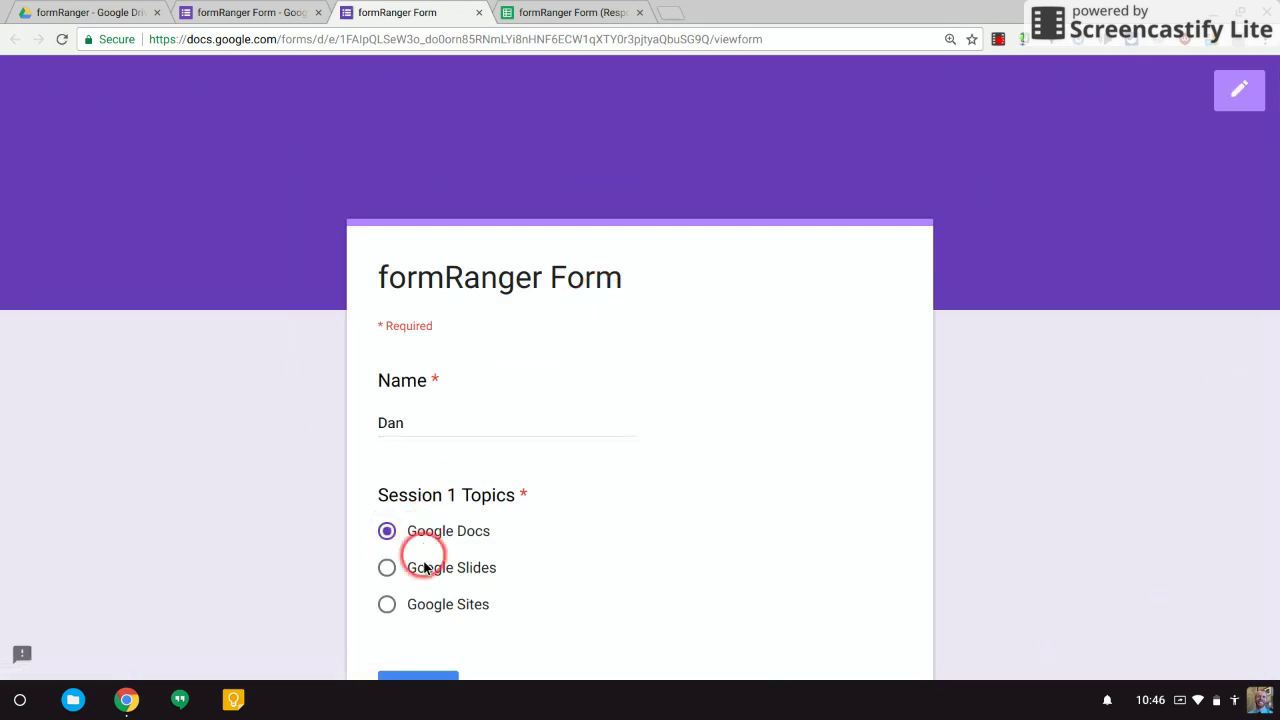
scroll(424, 605, down, 1)
click(428, 662)
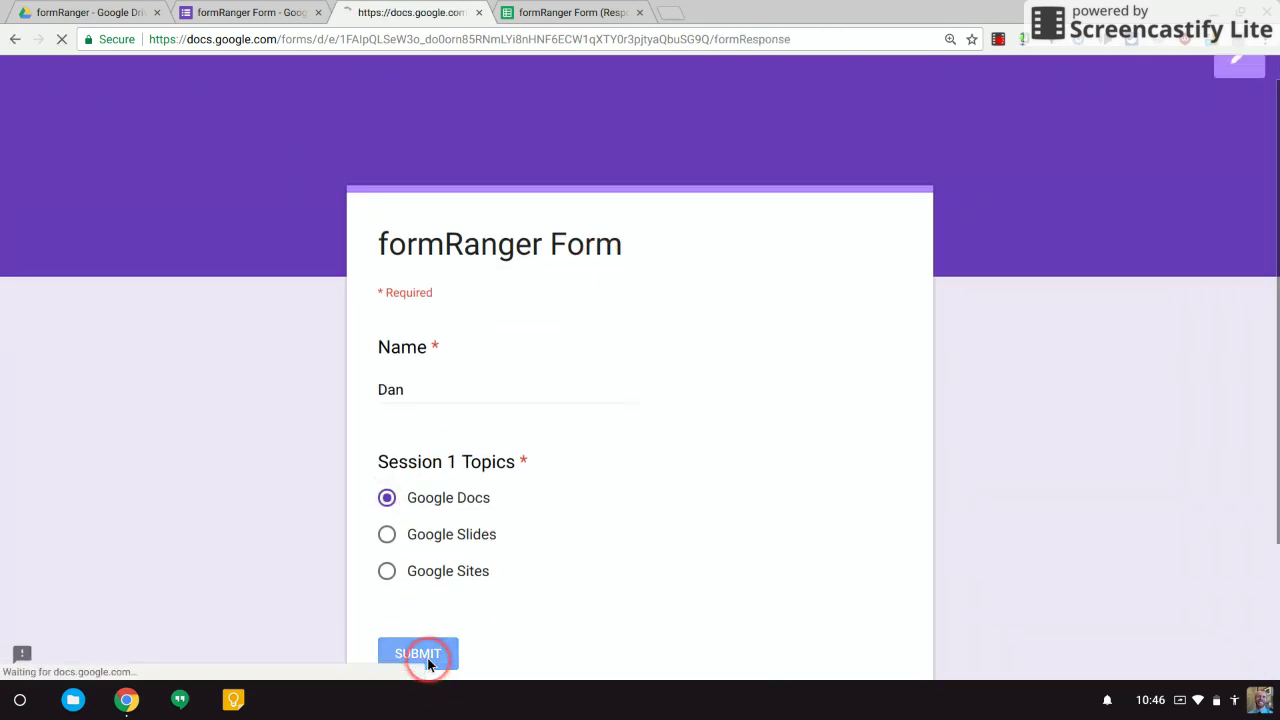
- Check the new entry in Form Responses 1 and the Google Docs registration count in Copy of Session 1 Choices
click(576, 12)
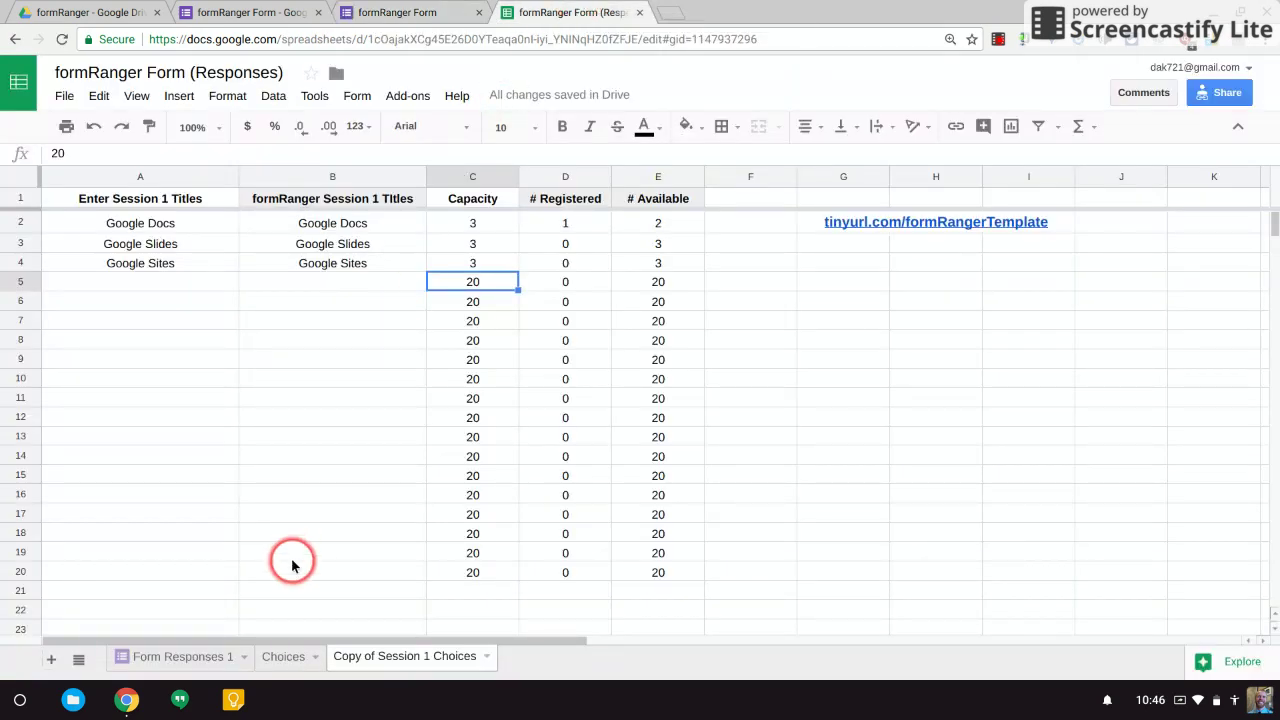
click(189, 652)
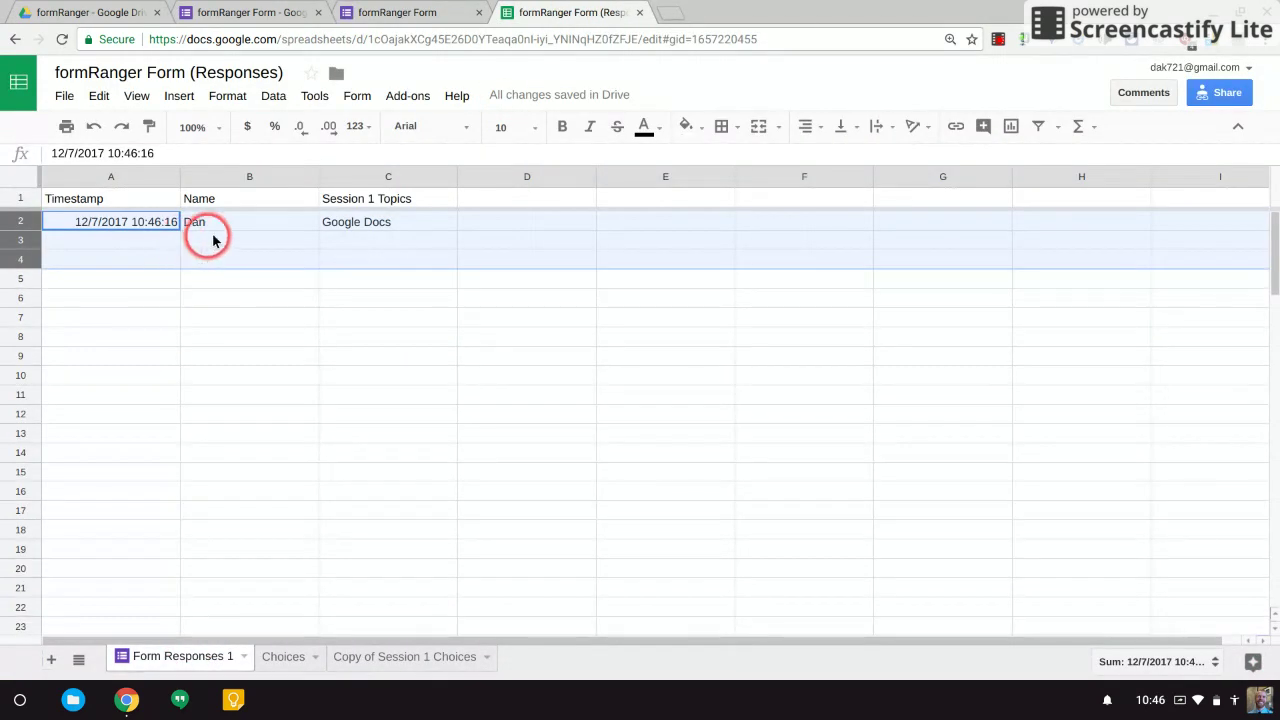
click(383, 657)
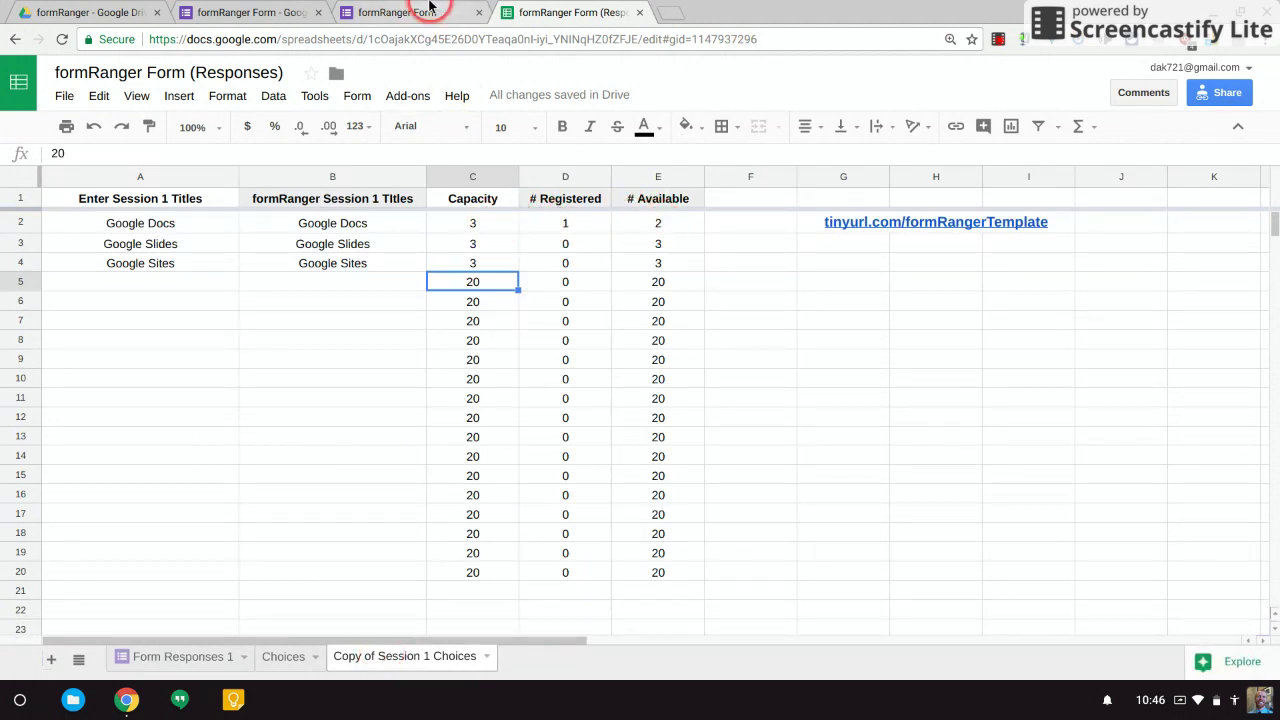
- Submit a second response on the live form, entering the respondent's name and choosing Google Docs
click(429, 10)
click(468, 363)
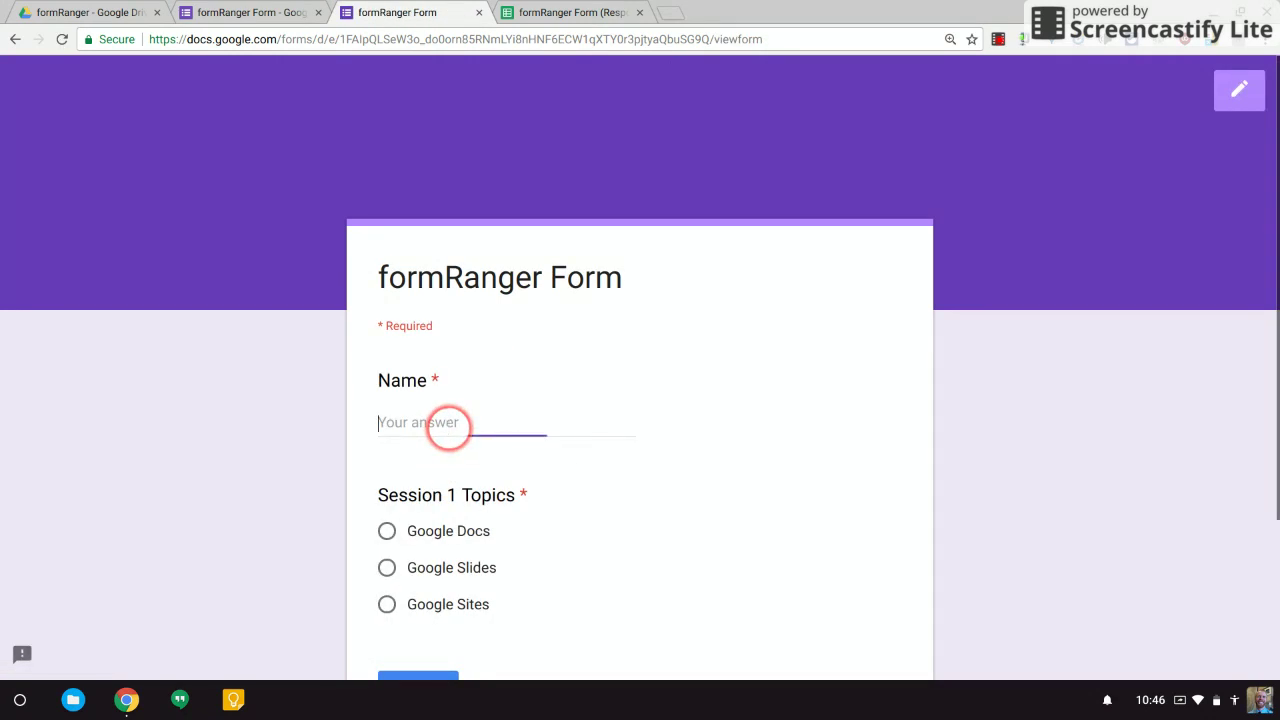
text(Dan)
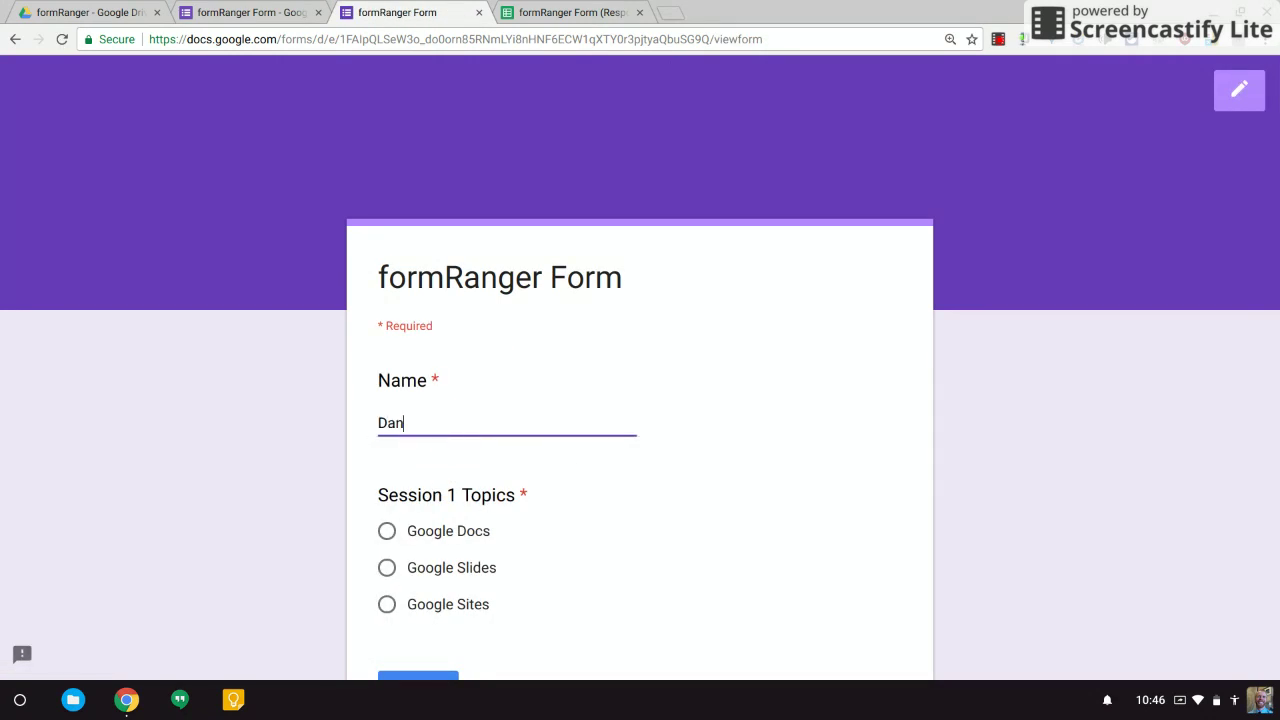
click(423, 541)
click(430, 677)
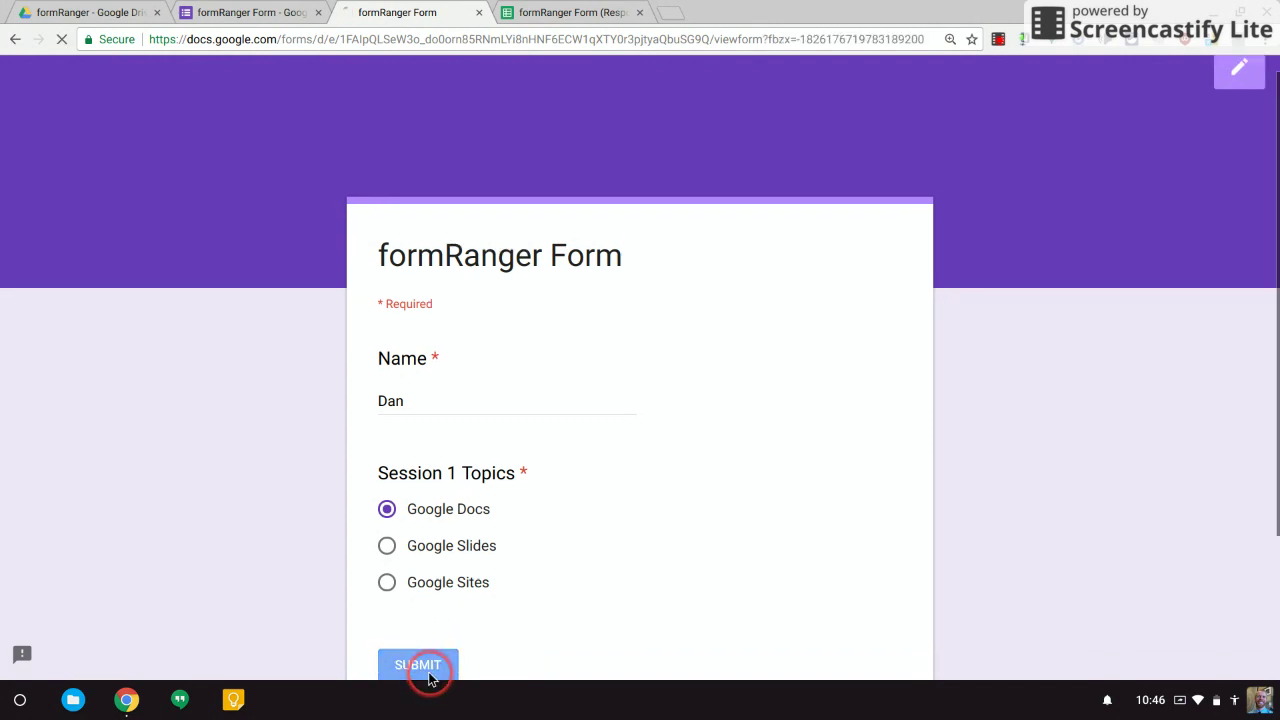
- Submit a third response with the respondent's name and Google Docs as the Session 1 topic
click(483, 370)
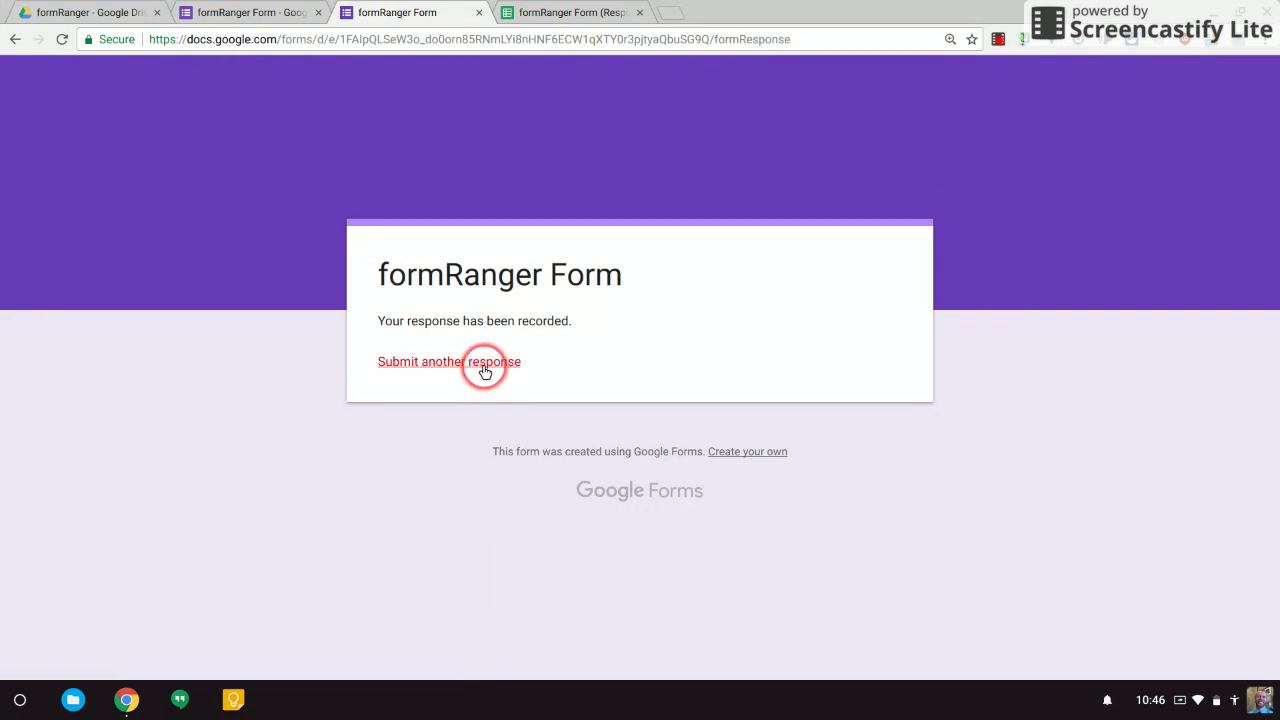
click(461, 427)
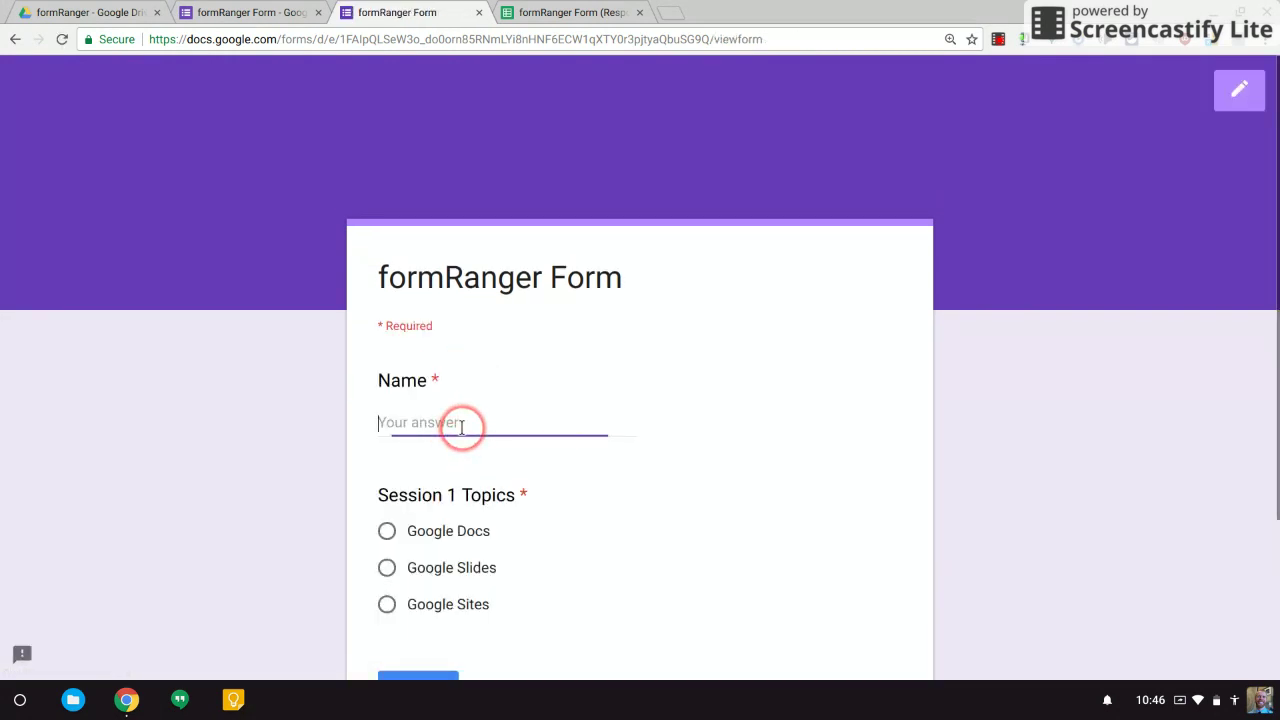
text(Dan)
click(460, 533)
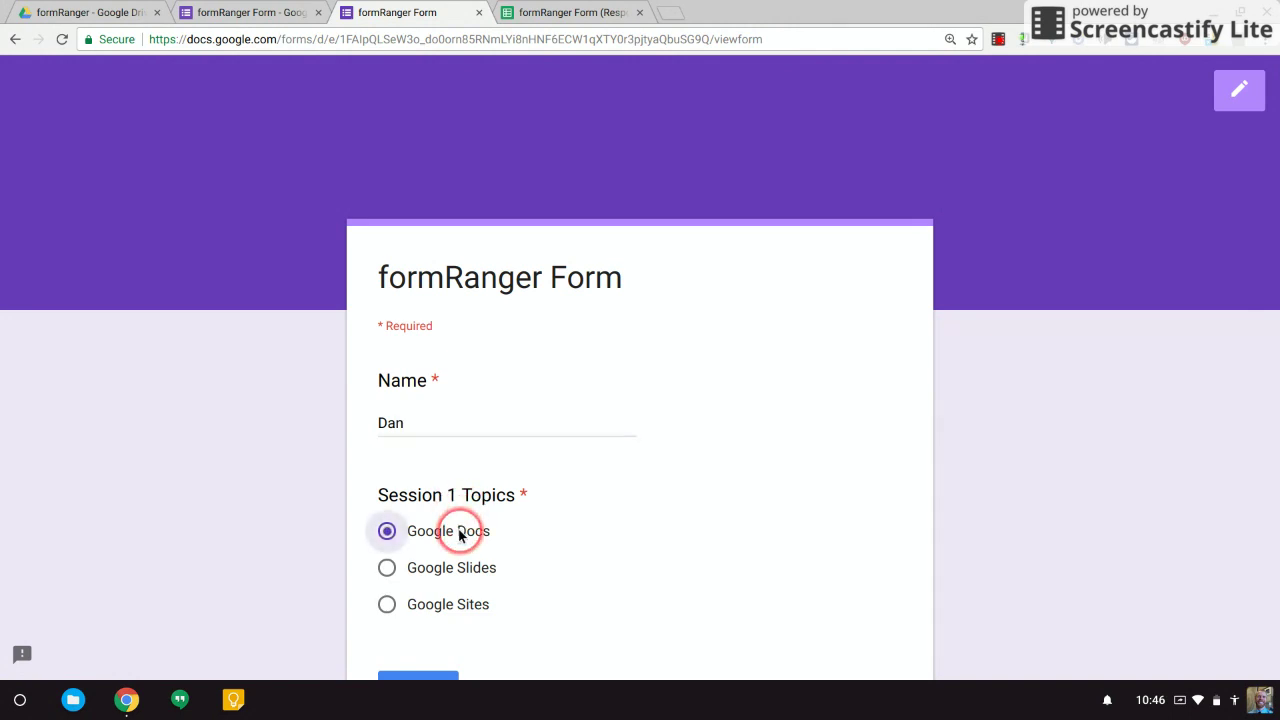
click(430, 677)
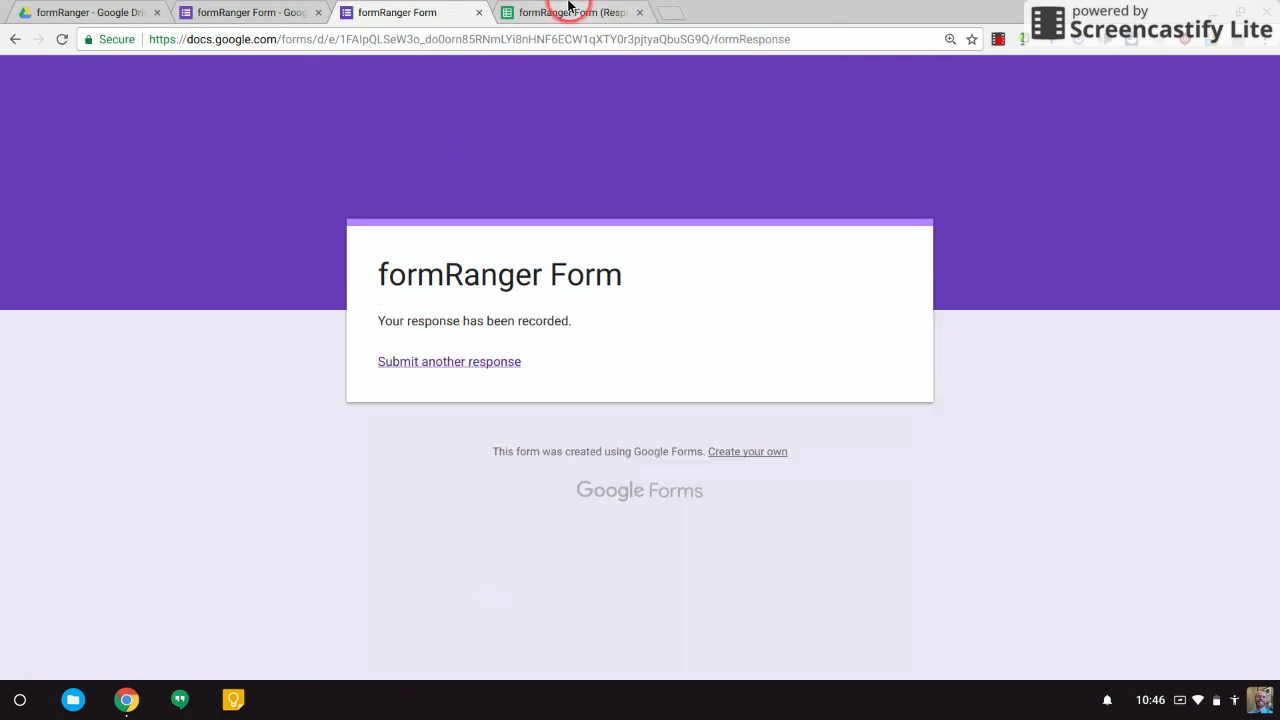
- Inspect the Google Docs row's counts and formRanger title formula, and review the Session 1 Topics options in a fresh live form
click(560, 12)
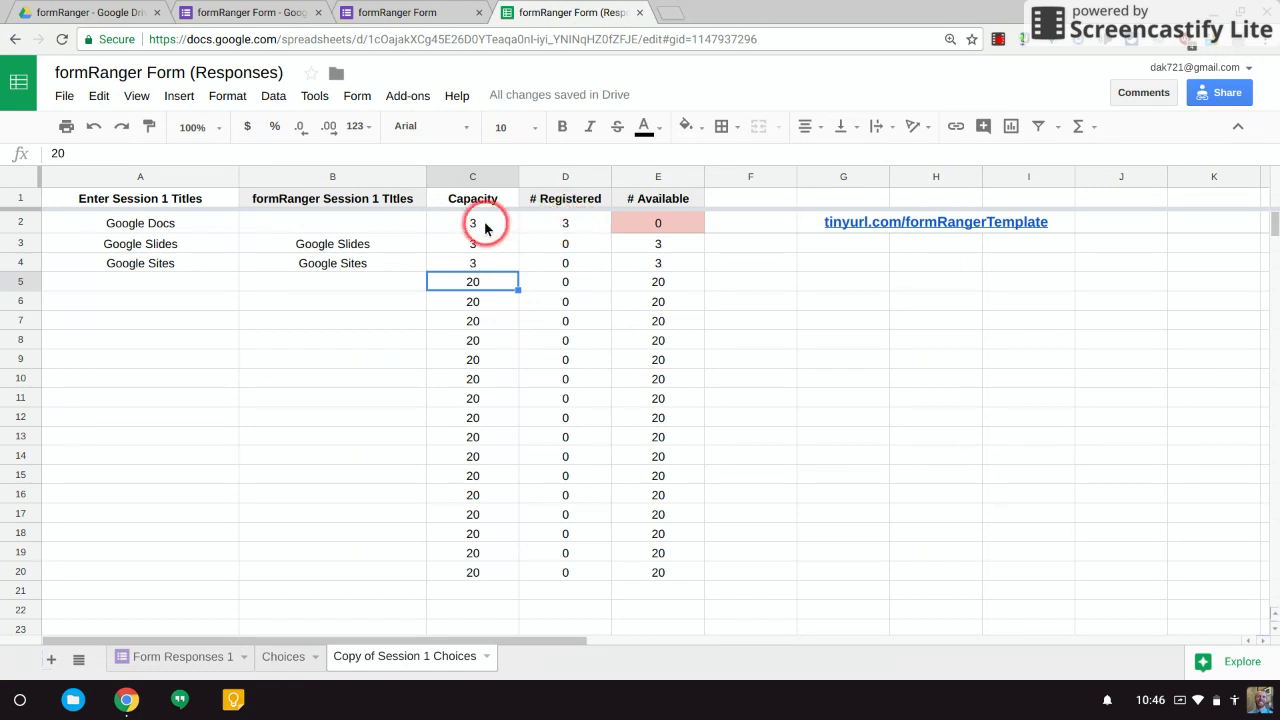
click(370, 224)
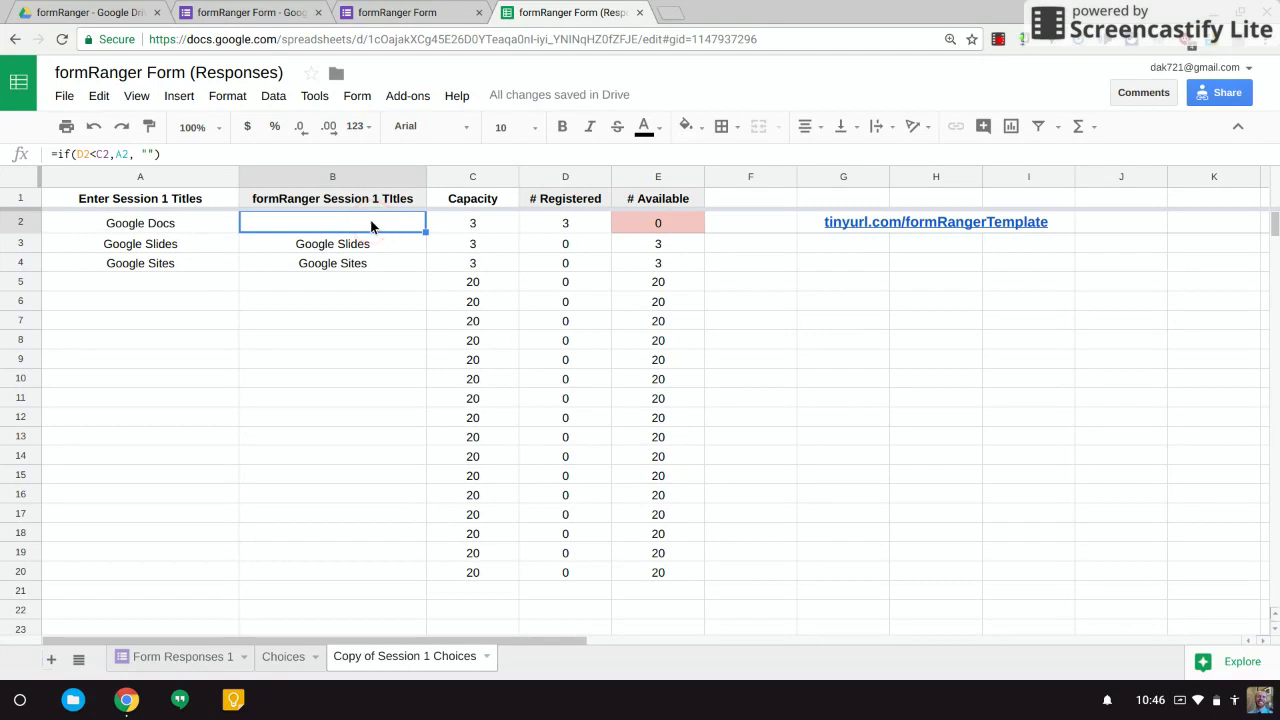
click(425, 13)
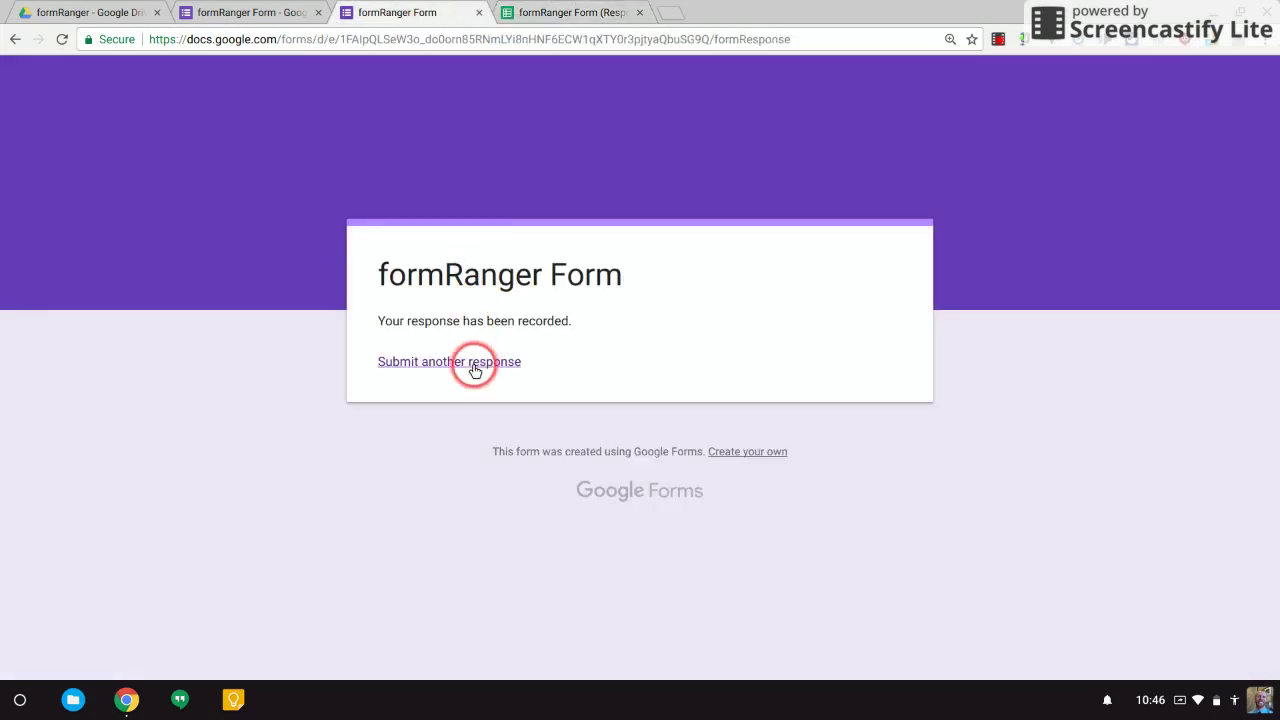
click(473, 368)
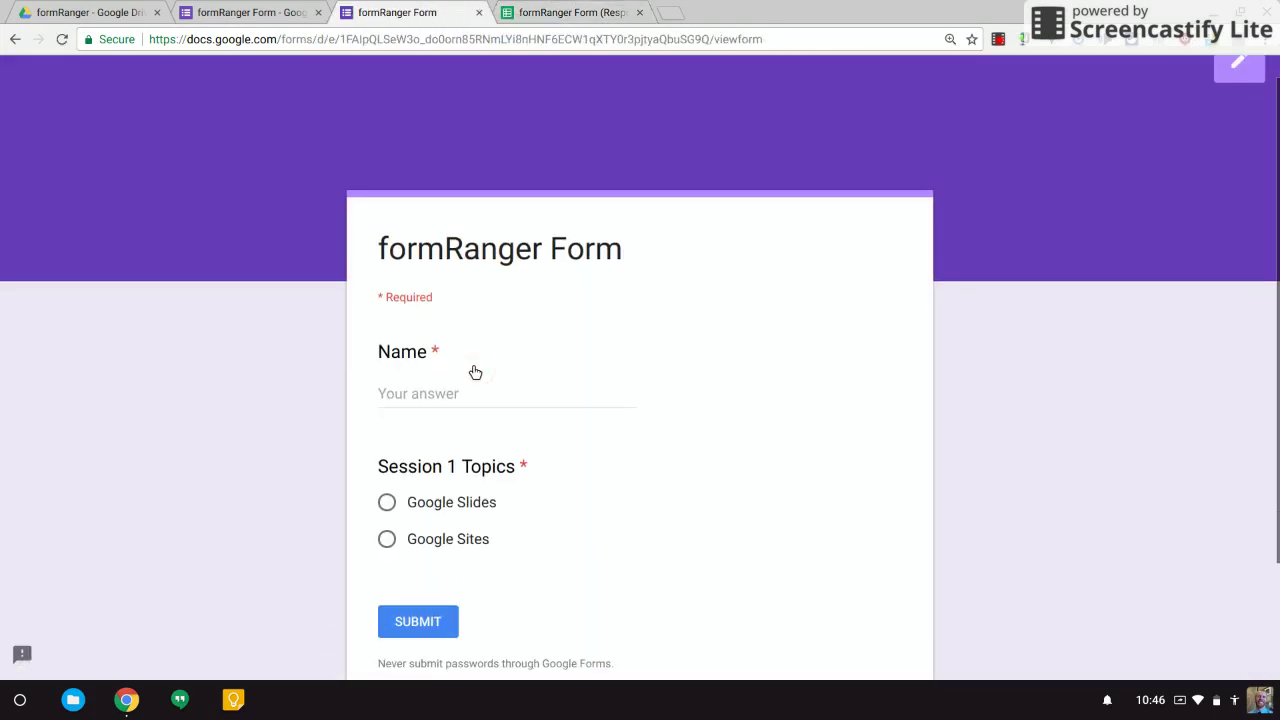
scroll(471, 371, down, 1)
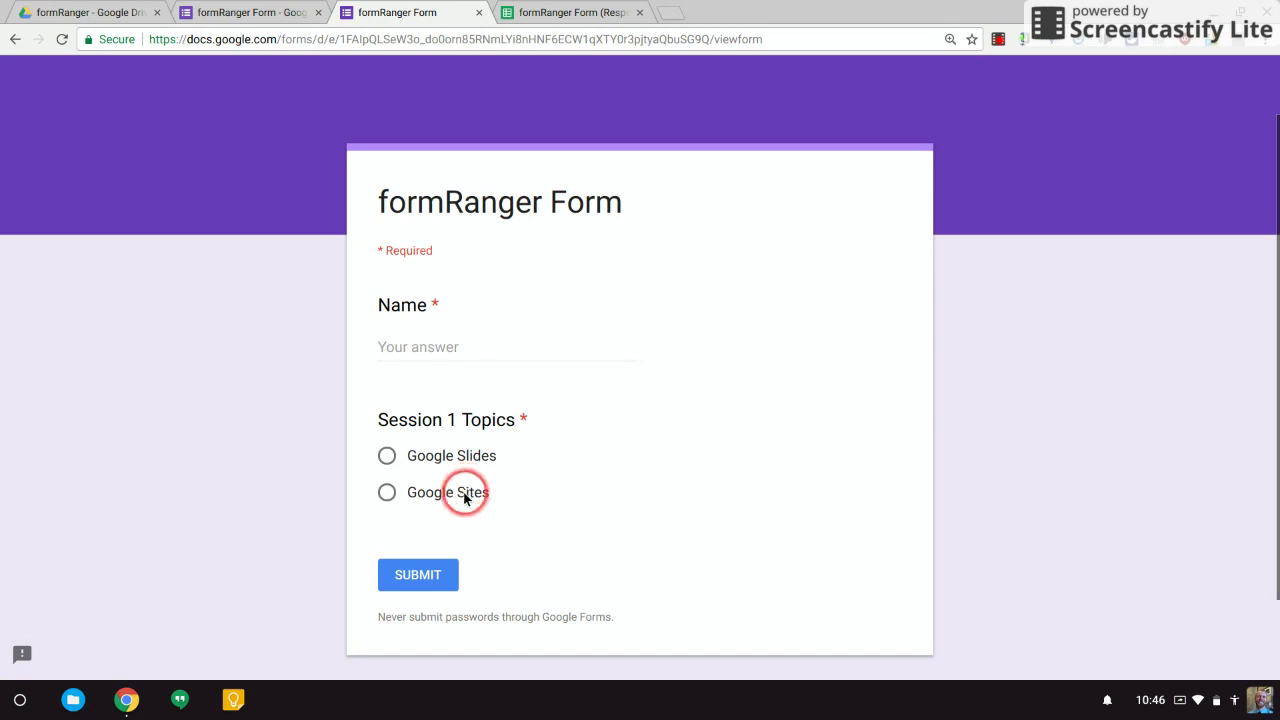
- Set the Capacity of the Google Docs session to 5 in Copy of Session 1 Choices
click(556, 9)
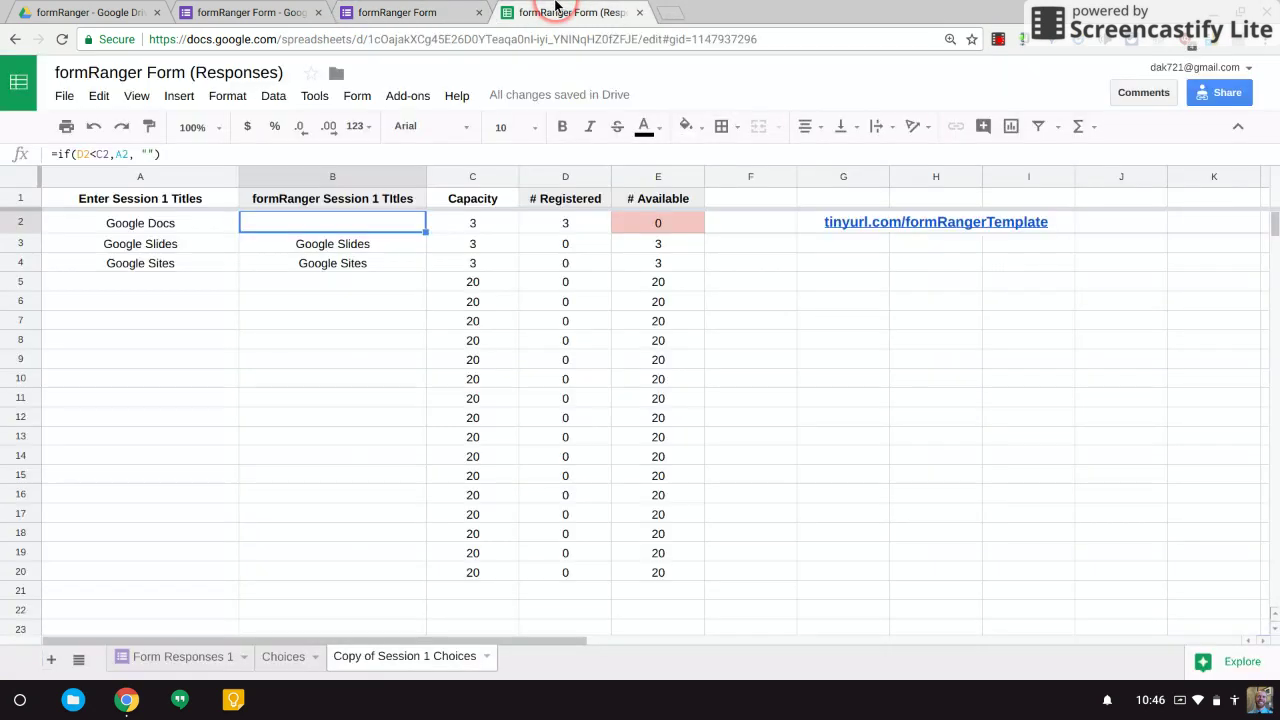
click(488, 229)
text(5)
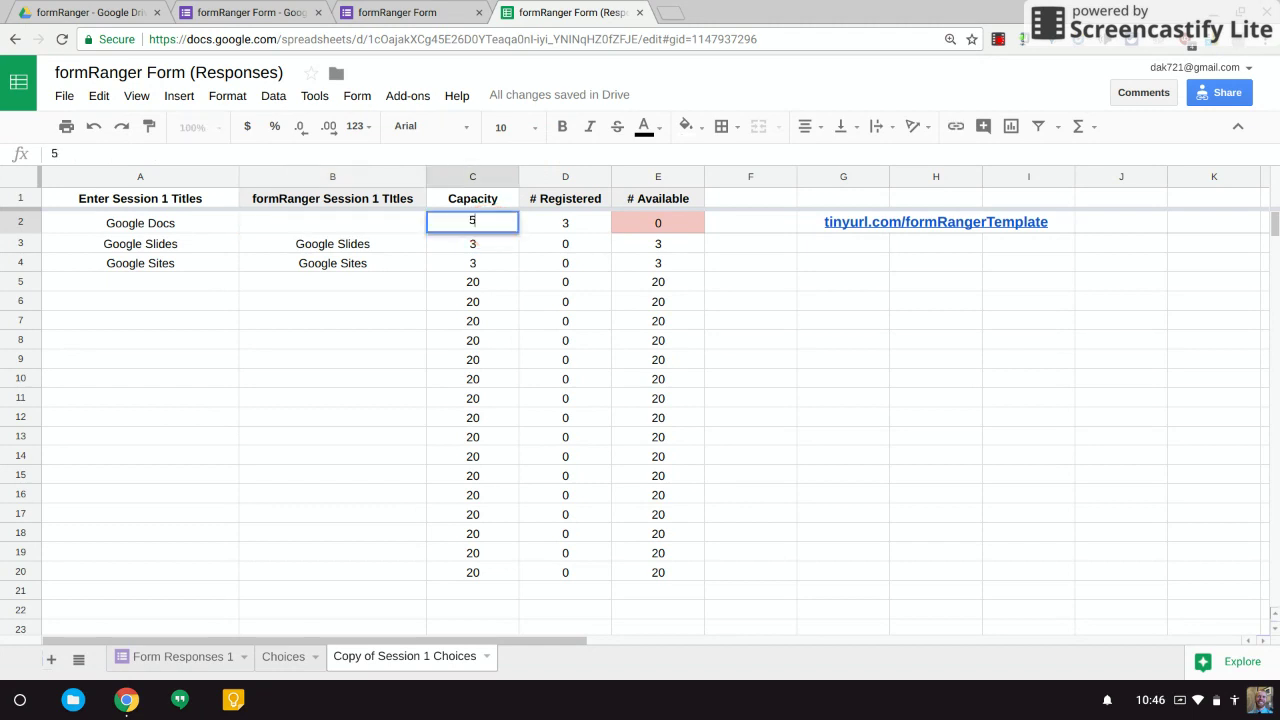
key(Return)
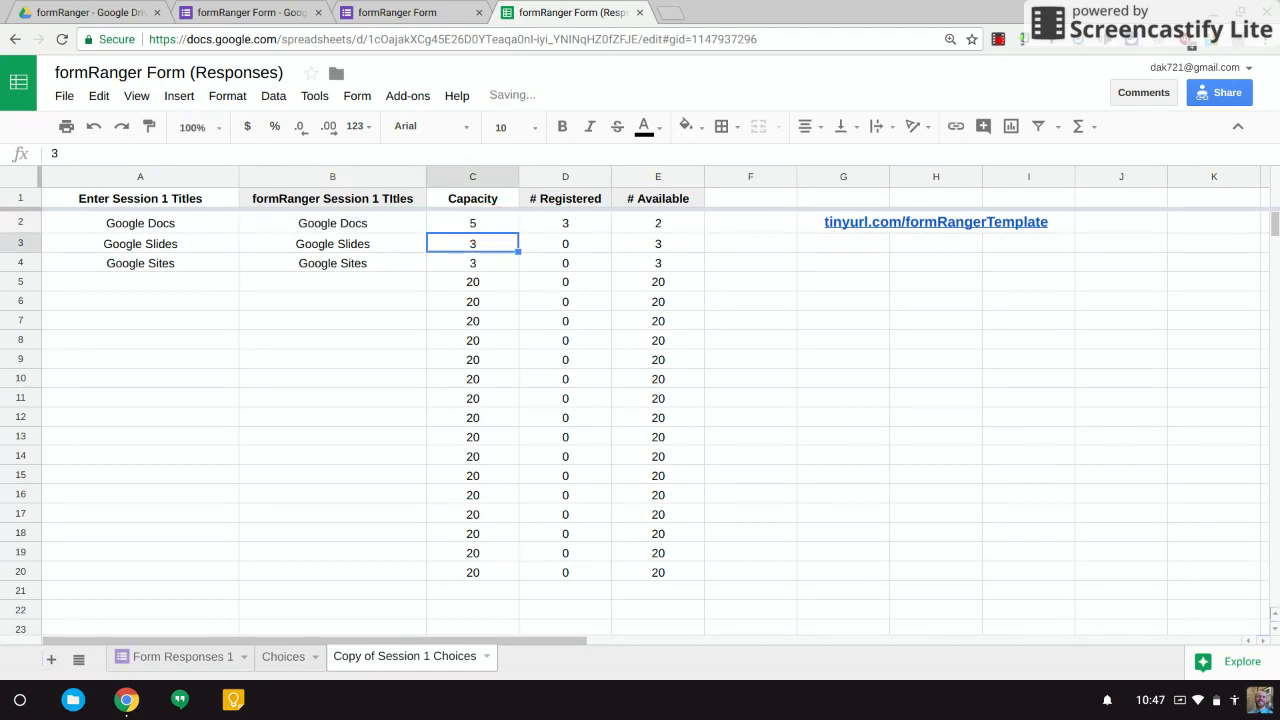